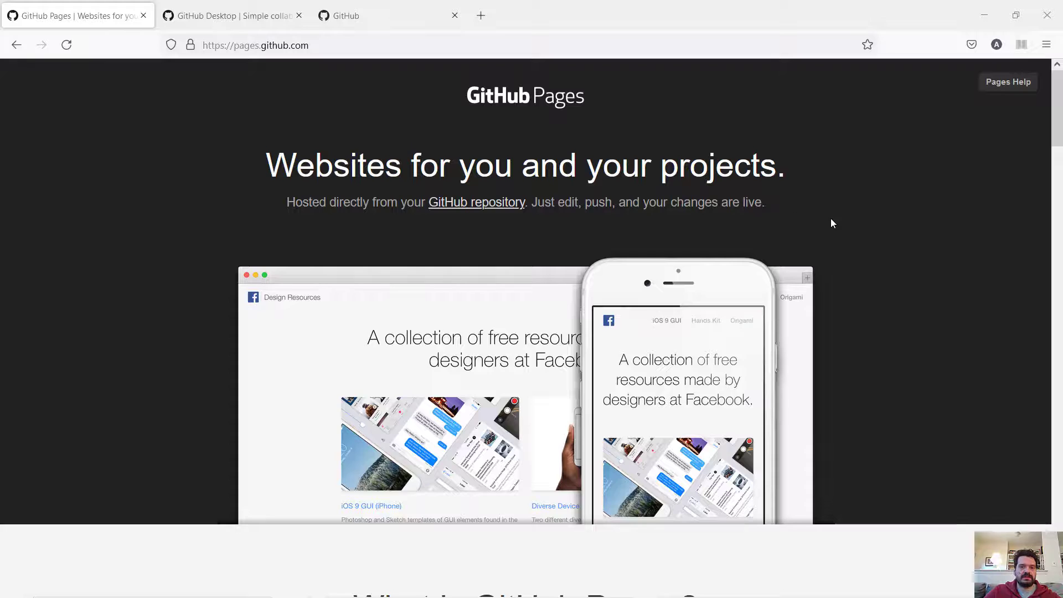
- Review the GitHub Pages introduction and its instructions for setting up a user or organization site
scroll(830, 219, "down", 2)
scroll(830, 219, "up", 2)
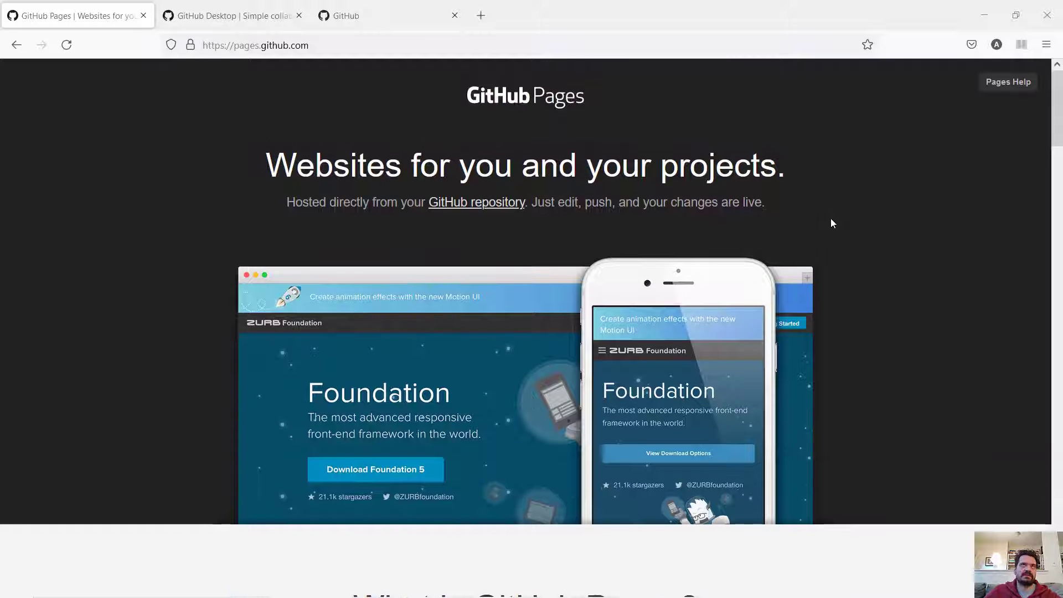
scroll(831, 221, "down", 2)
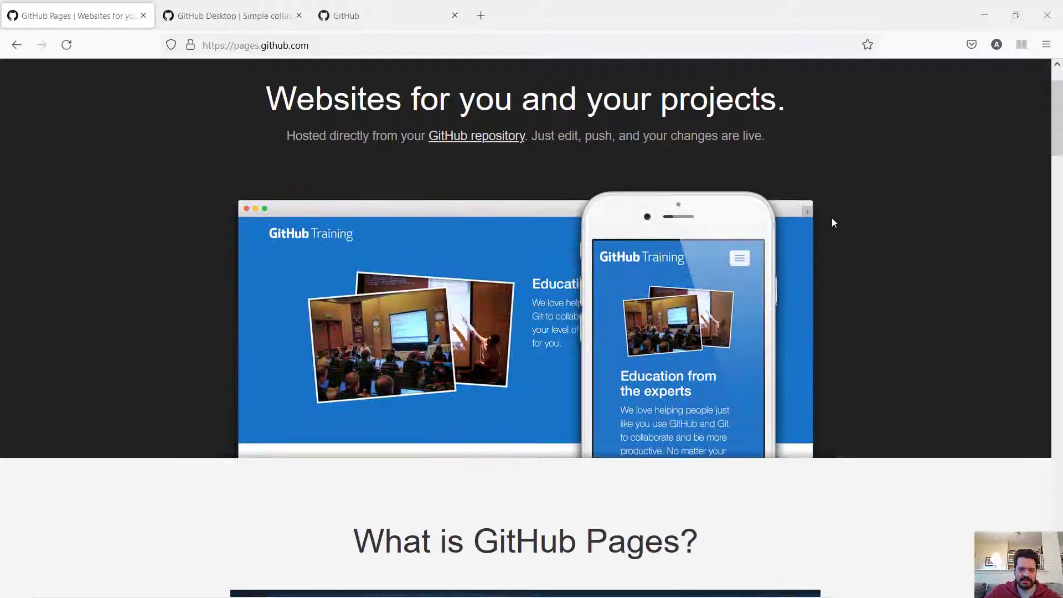
scroll(833, 223, "down", 10)
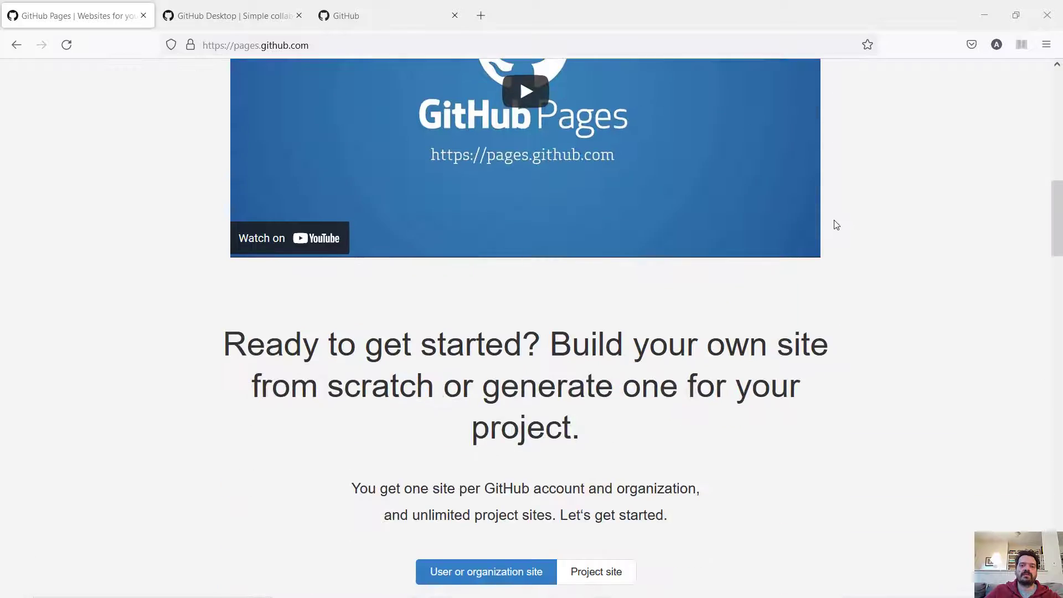
scroll(836, 225, "down", 9)
scroll(835, 224, "up", 5)
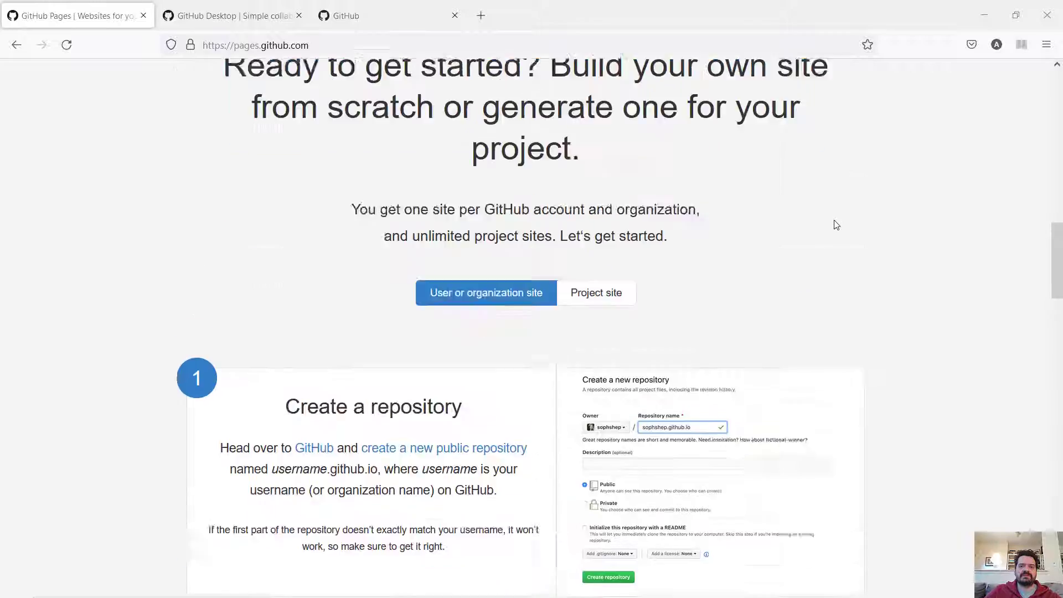
scroll(833, 223, "up", 12)
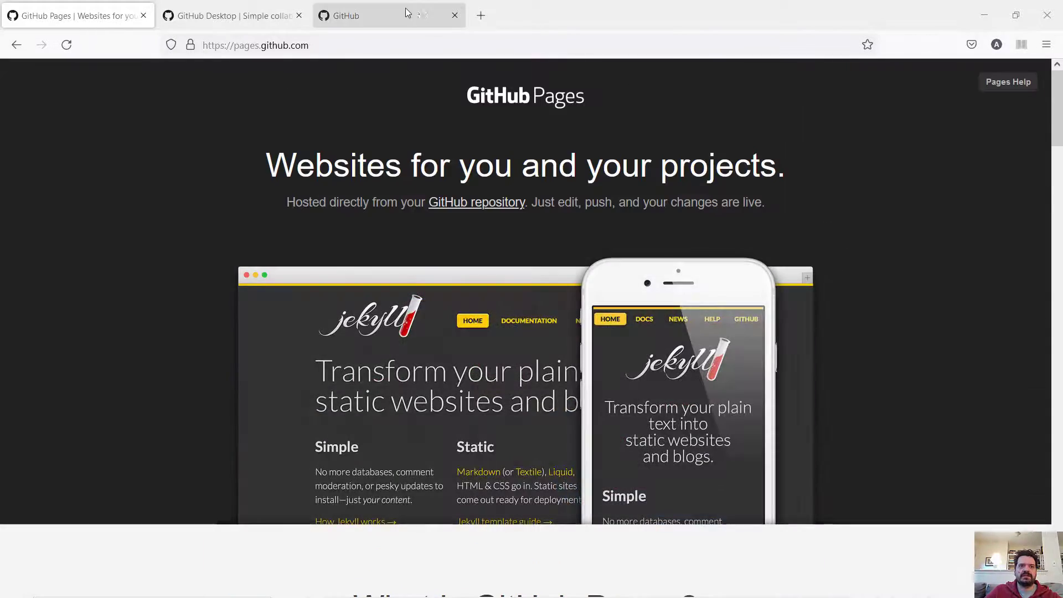
- Start a new repository on GitHub and copy the username.github.io naming pattern from the GitHub Pages instructions
left_click(407, 13)
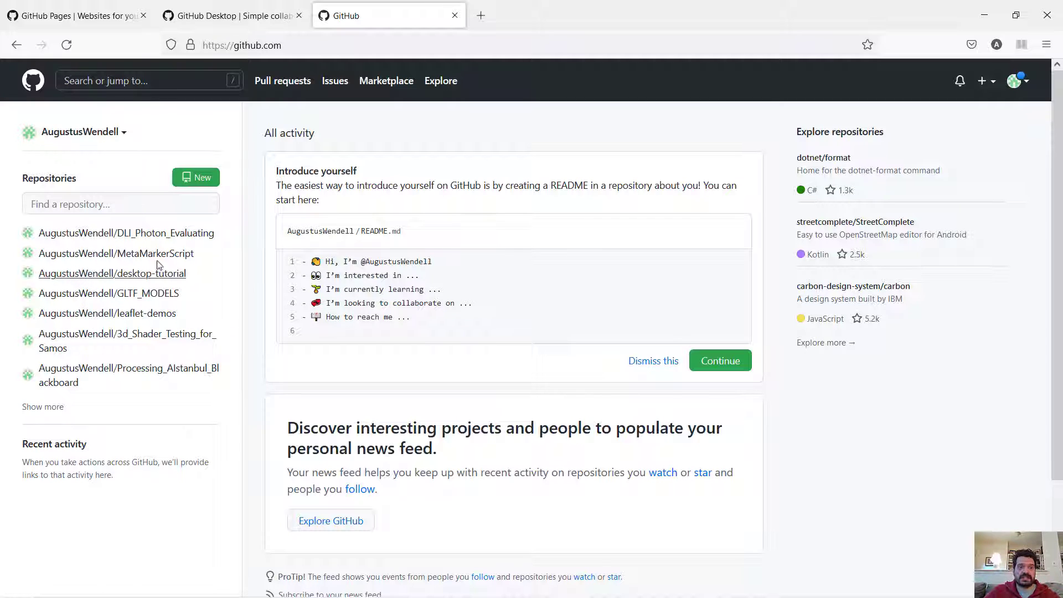
left_click(198, 180)
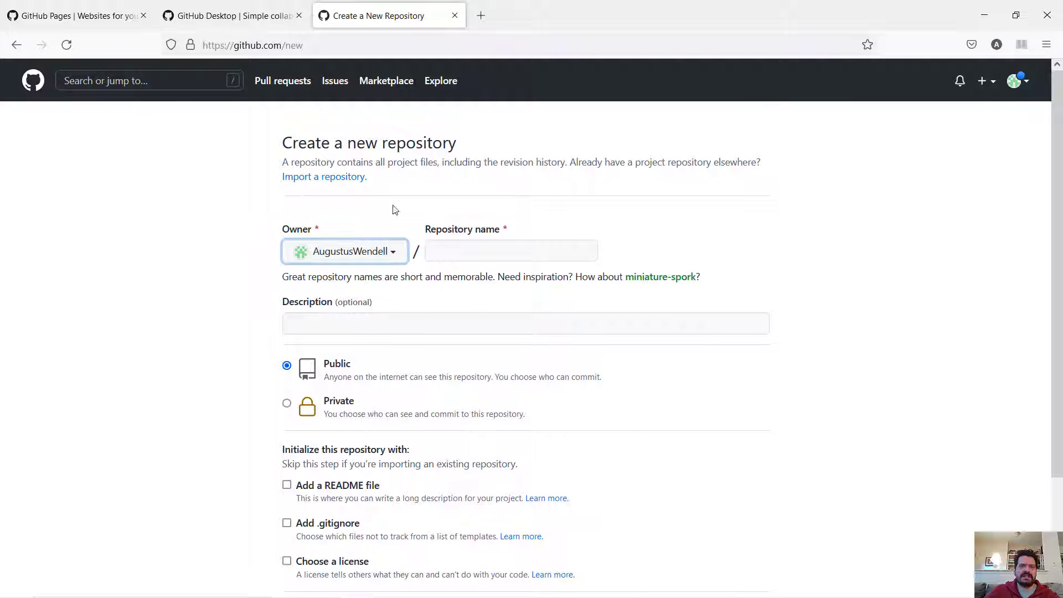
left_click(97, 16)
scroll(497, 320, "down", 20)
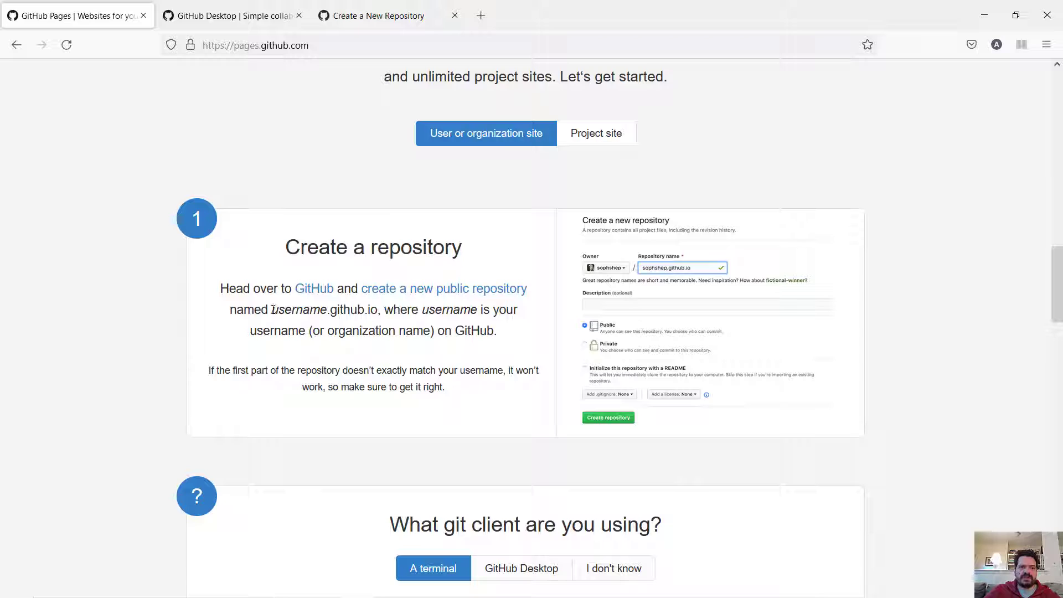
left_click_drag(273, 310, 379, 309)
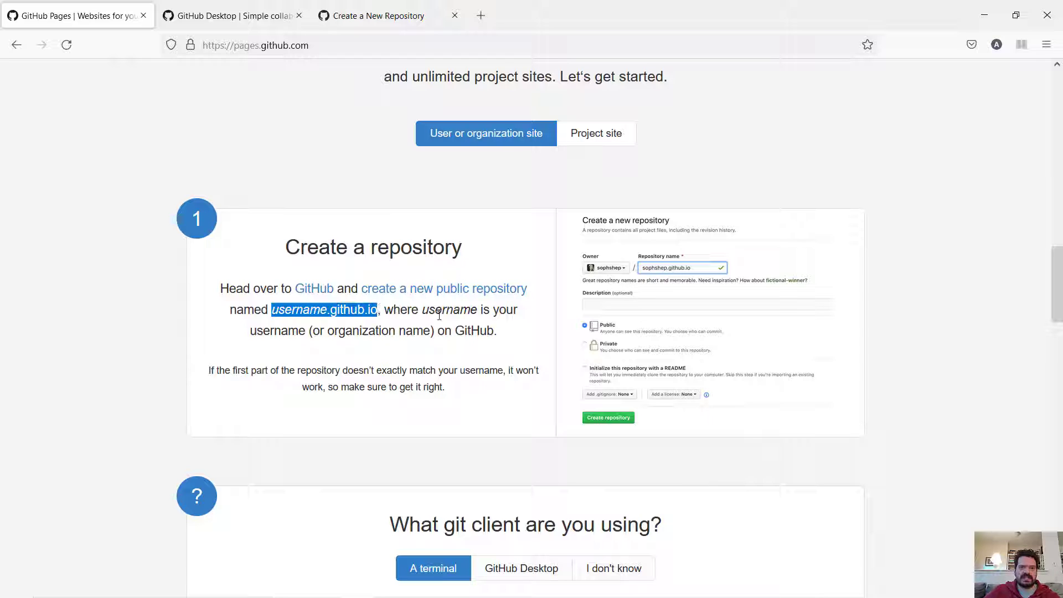
right_click(338, 310)
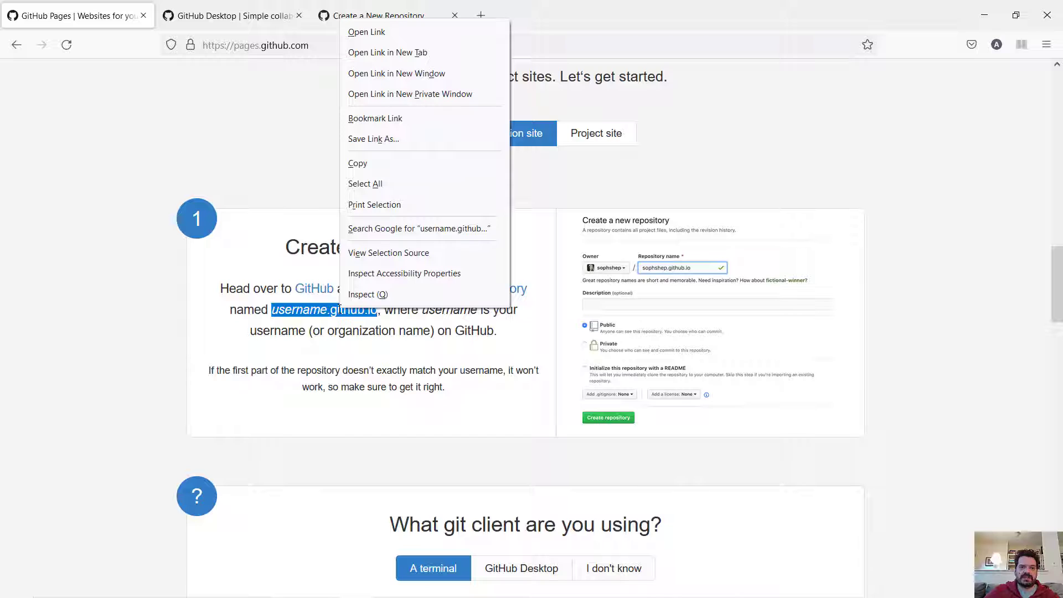
left_click(382, 161)
- Name the new repository with the copied pattern, replacing "username" with the account's own username before .github.io
left_click(379, 15)
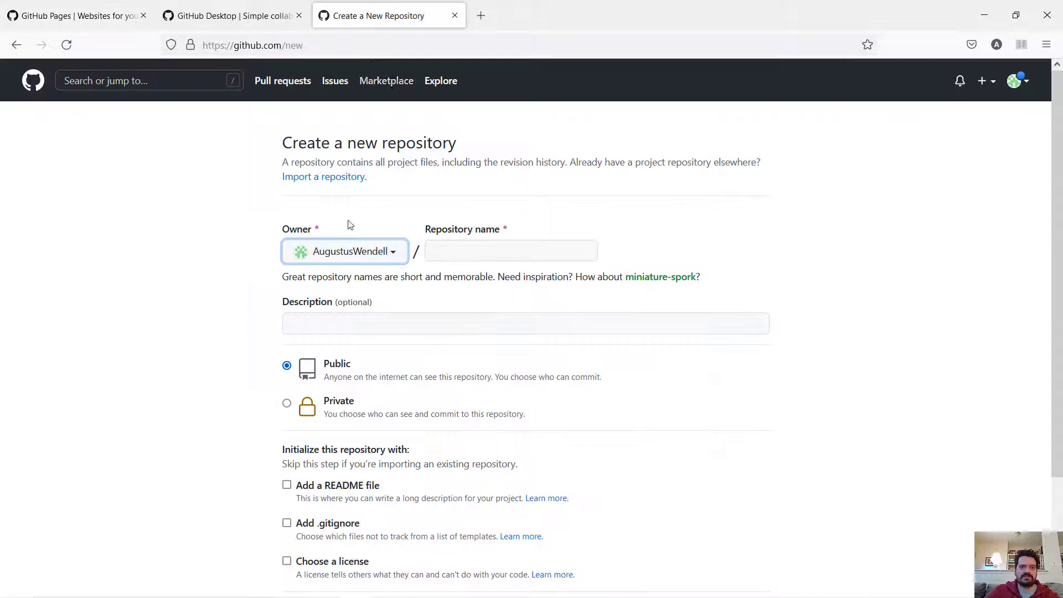
right_click(459, 251)
left_click(497, 357)
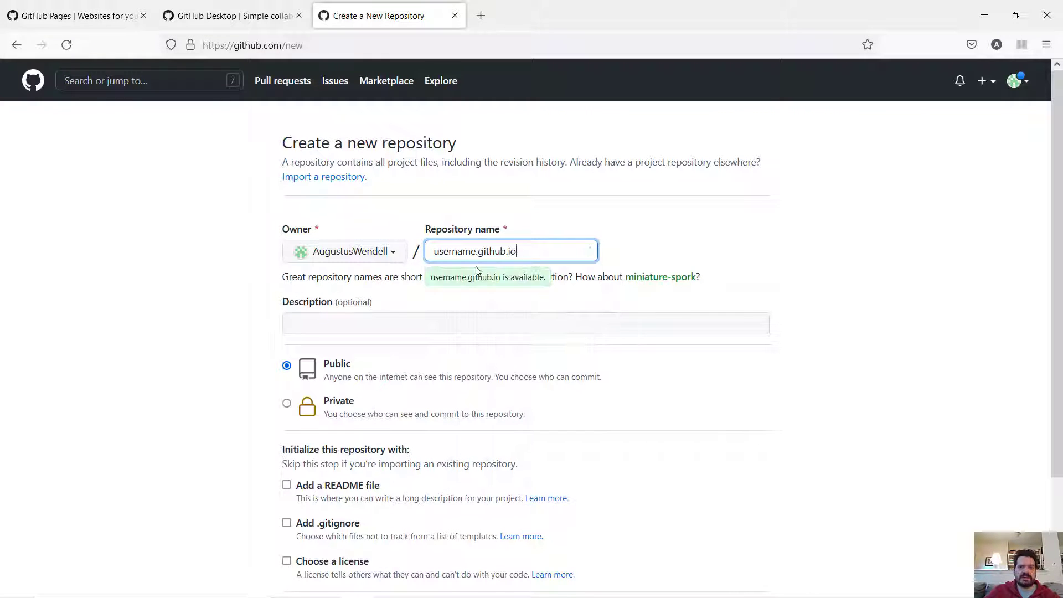
left_click_drag(476, 254, 405, 257)
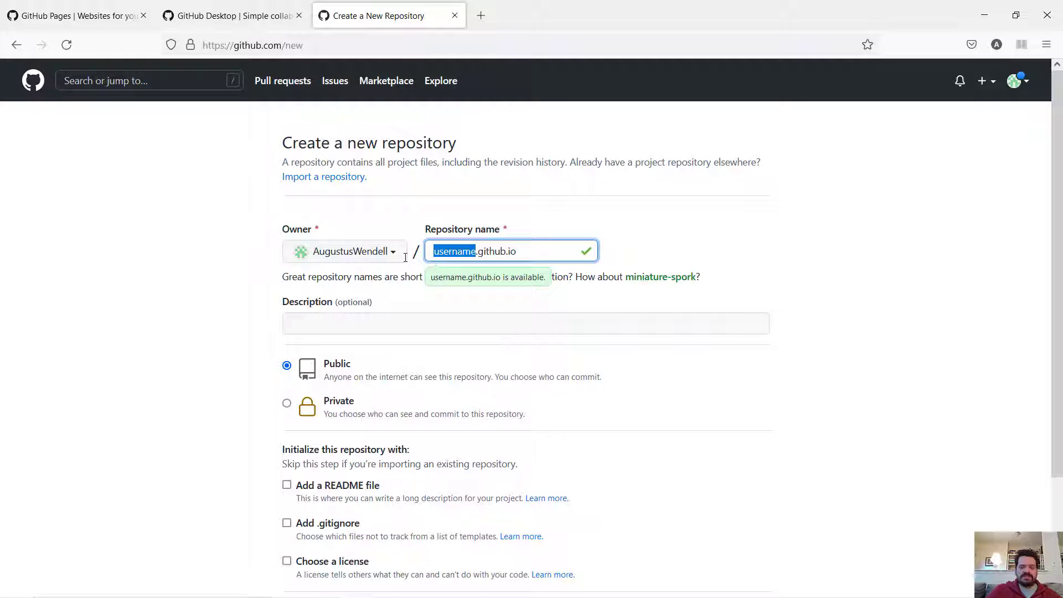
type("augustuswendell")
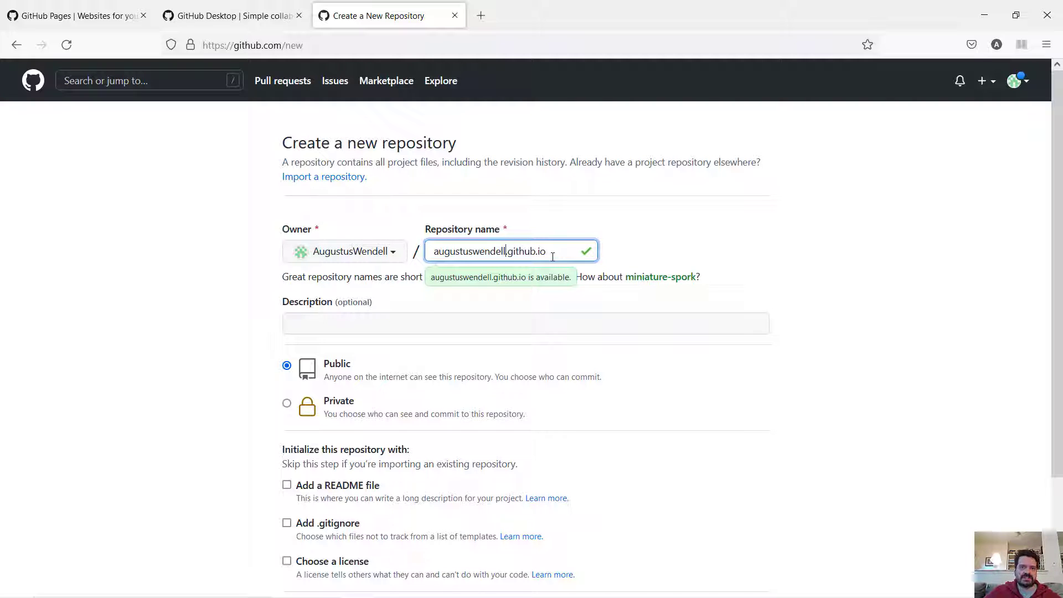
- Describe the repository with the owner's full name followed by "Github Pages Website" and create it as public
left_click(432, 319)
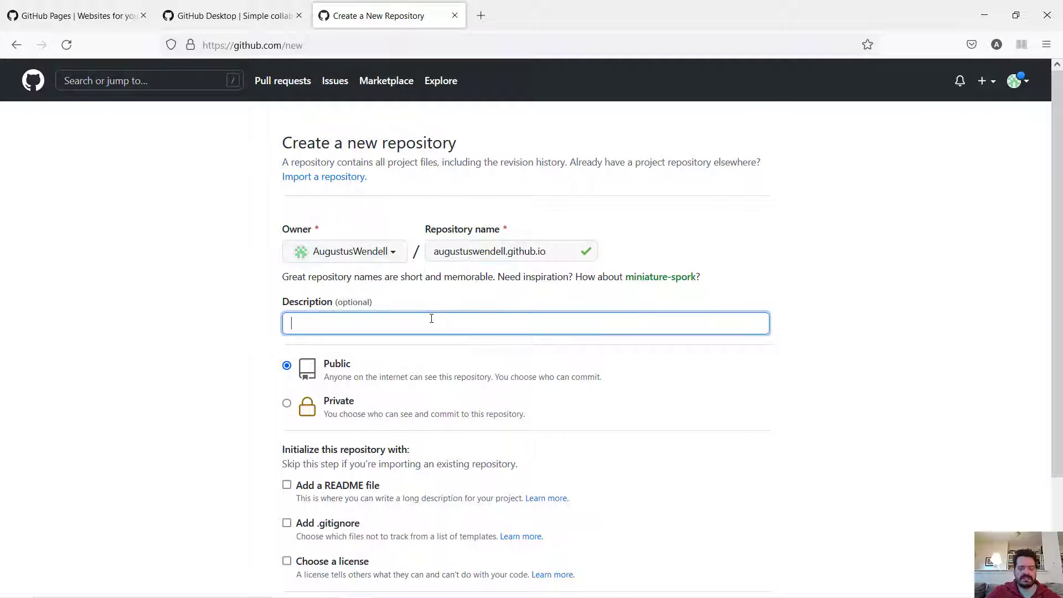
type("Augustus Wendell ")
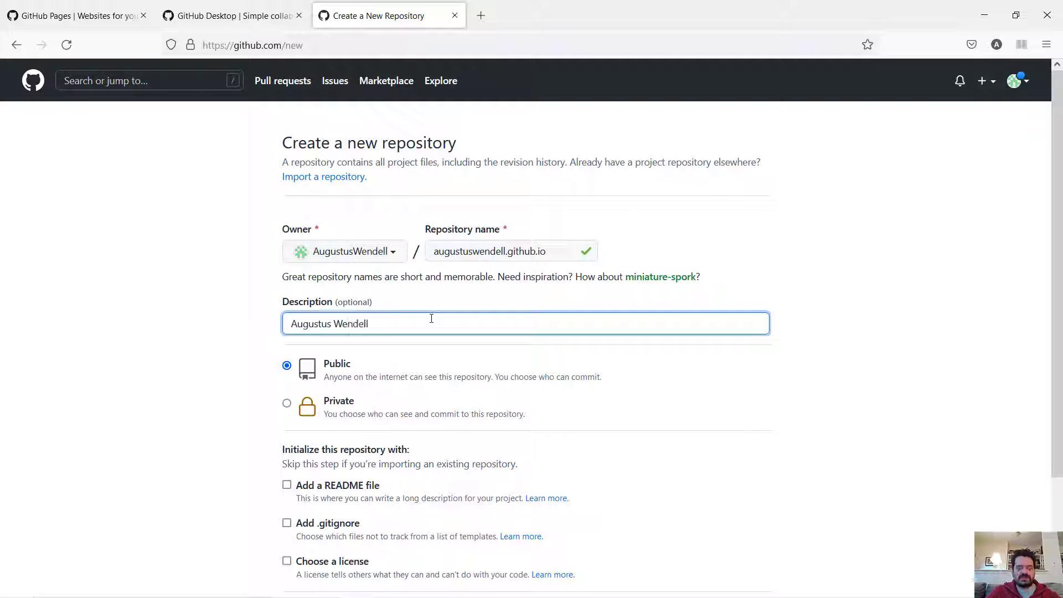
type("Github Pages Website")
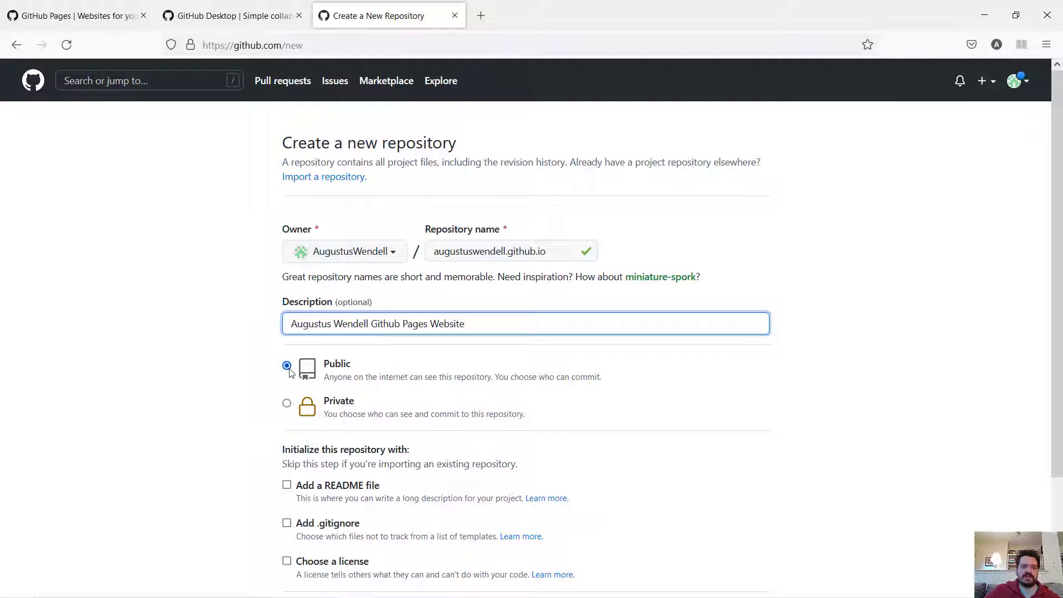
scroll(289, 372, "down", 3)
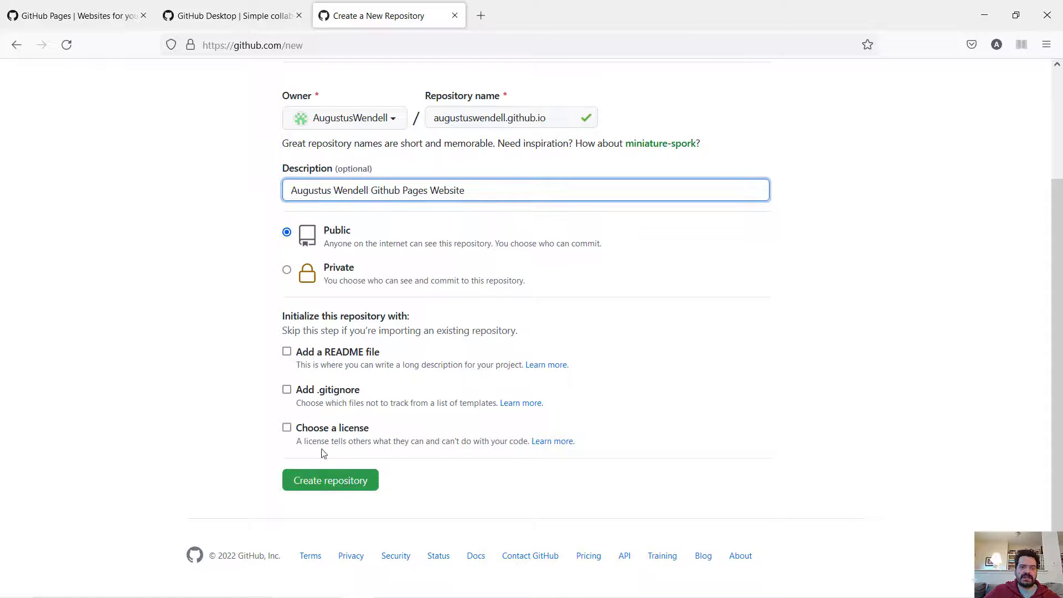
left_click(356, 486)
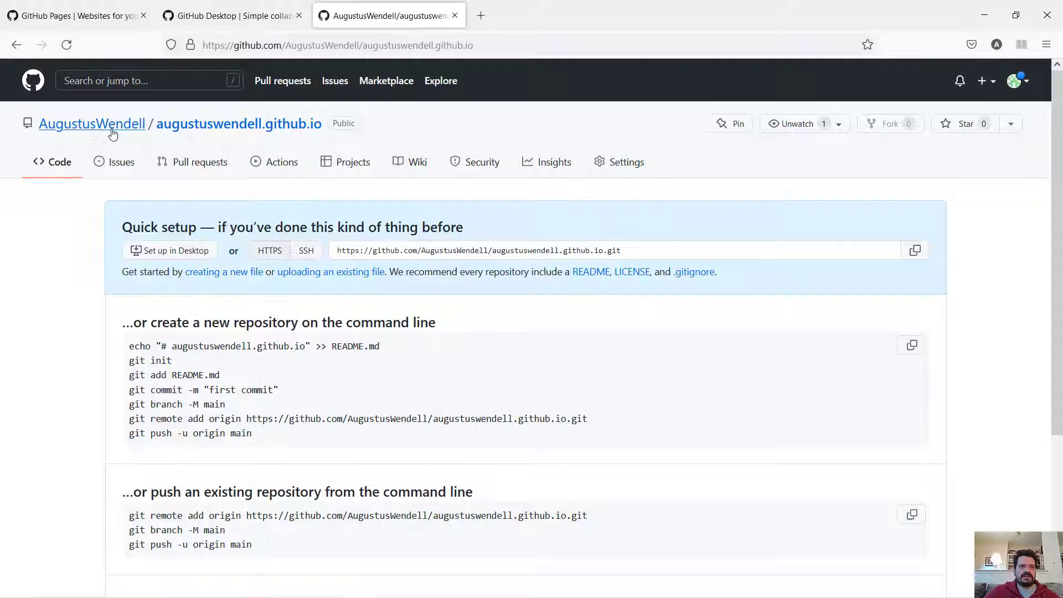
- View the account's repository list on its profile to check for the new .github.io repository
left_click(106, 127)
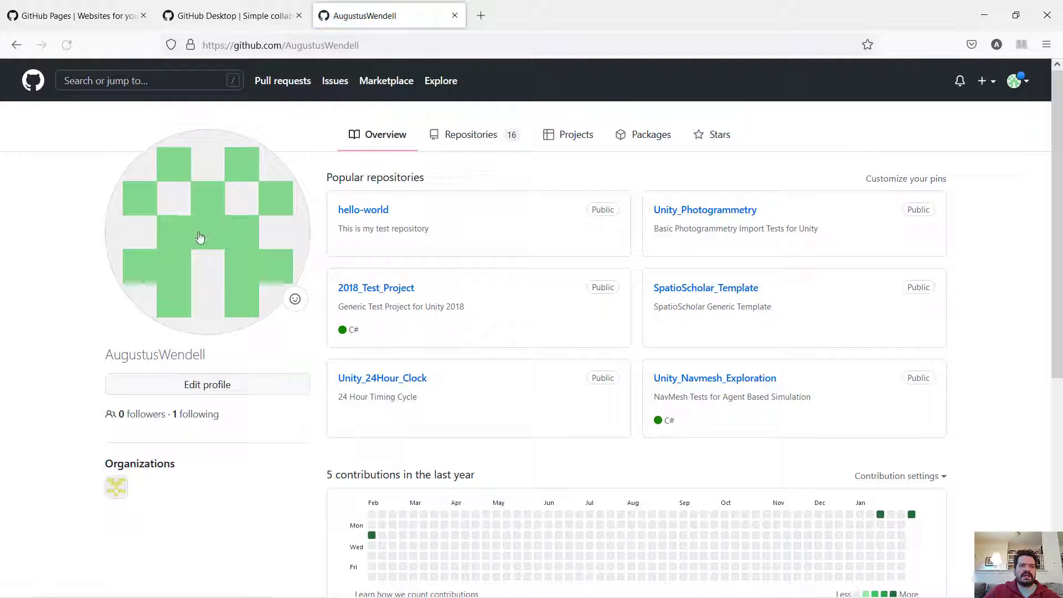
left_click(461, 137)
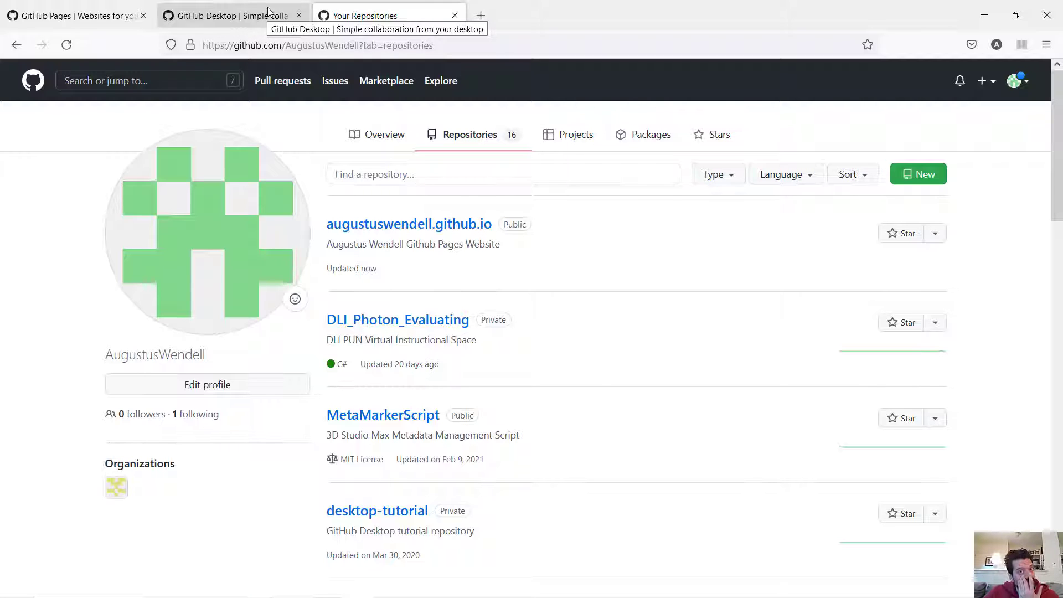
- Look over the GitHub Desktop download page and its available installers
left_click(240, 17)
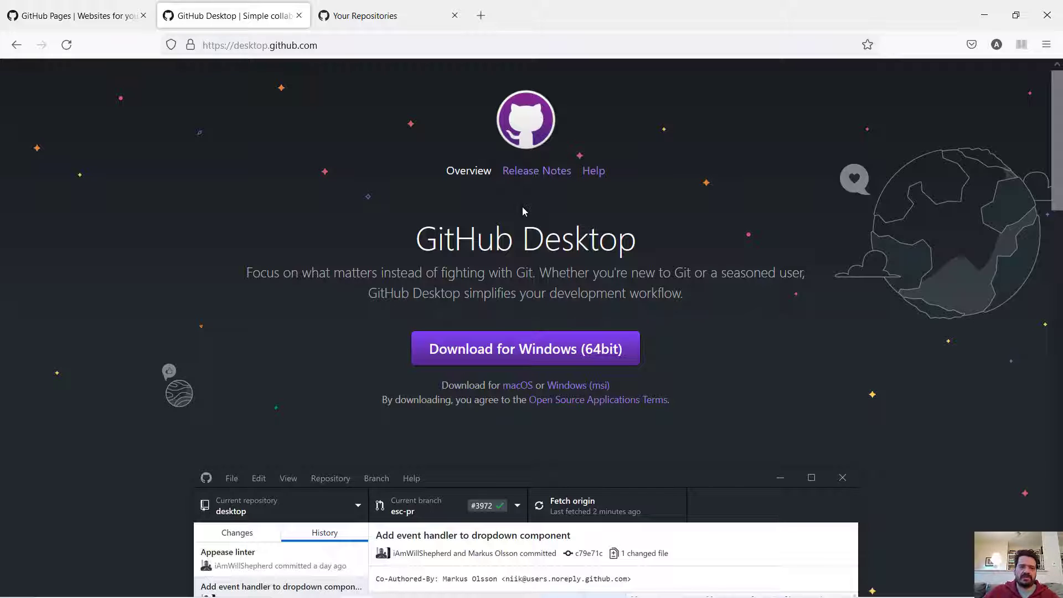
scroll(294, 263, "down", 2)
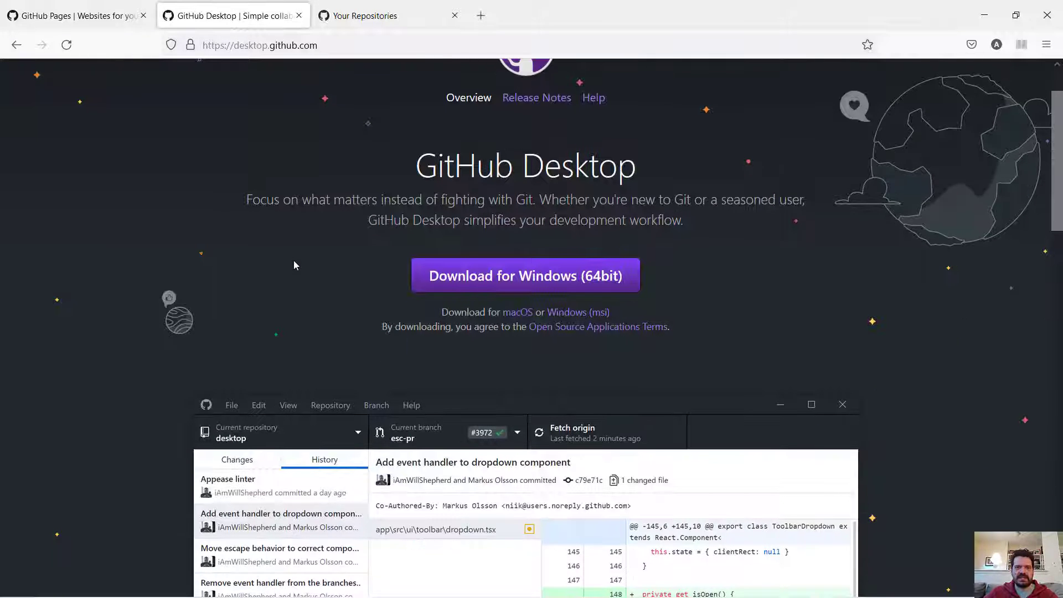
scroll(293, 264, "up", 1)
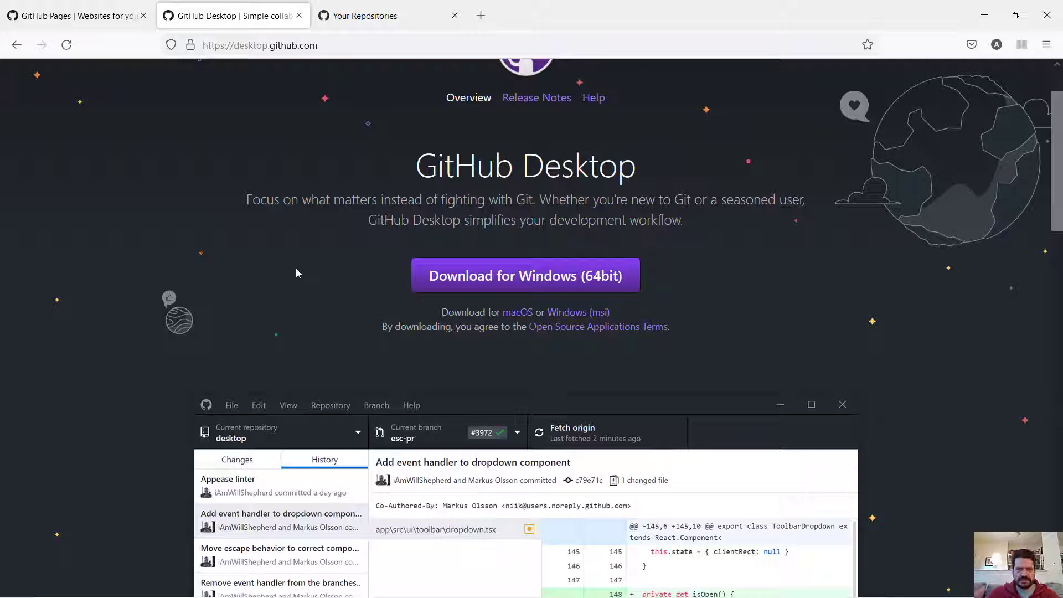
scroll(302, 268, "up", 1)
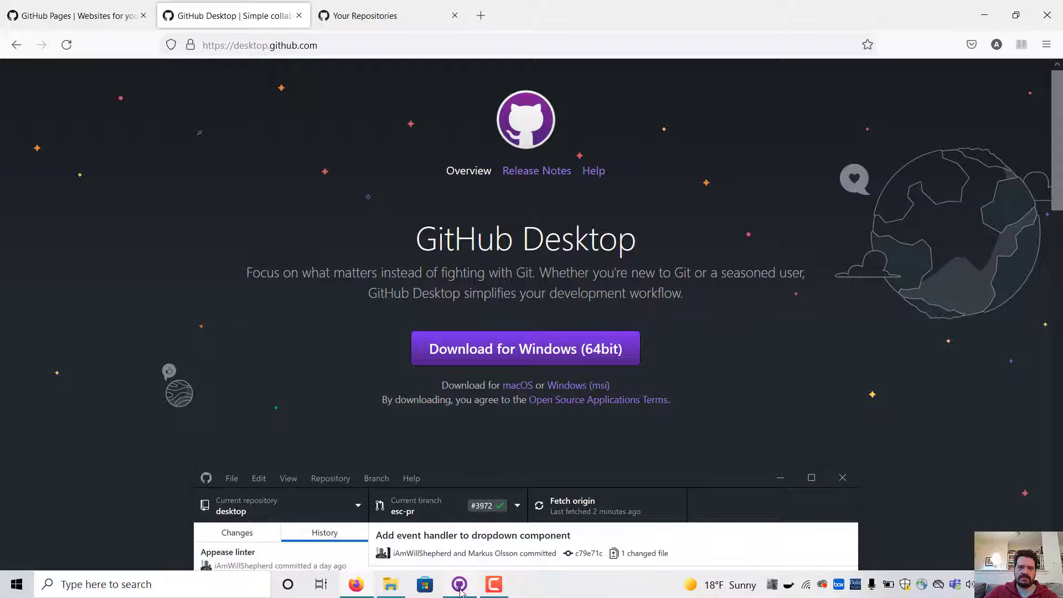
- Switch to GitHub Desktop and clone the new .github.io repository into C:\Github, checking that folder in File Explorer before cloning
left_click(460, 585)
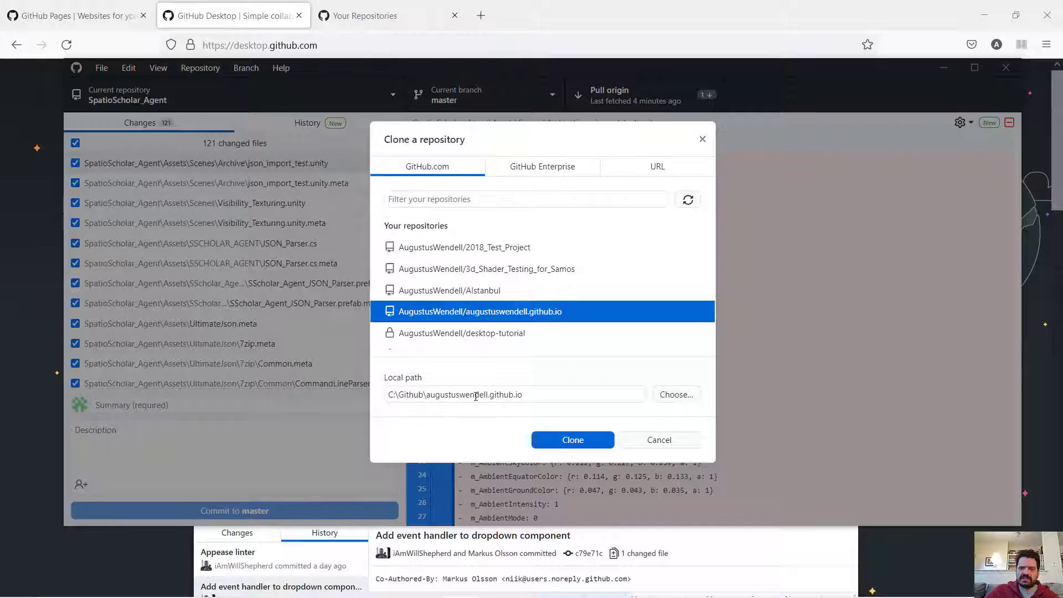
left_click(392, 592)
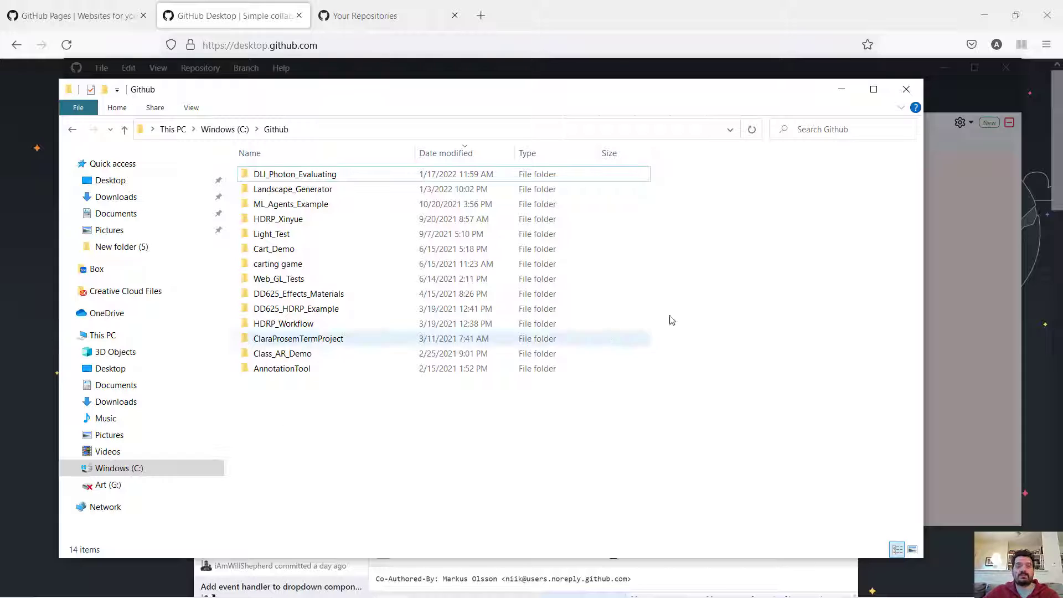
left_click(836, 96)
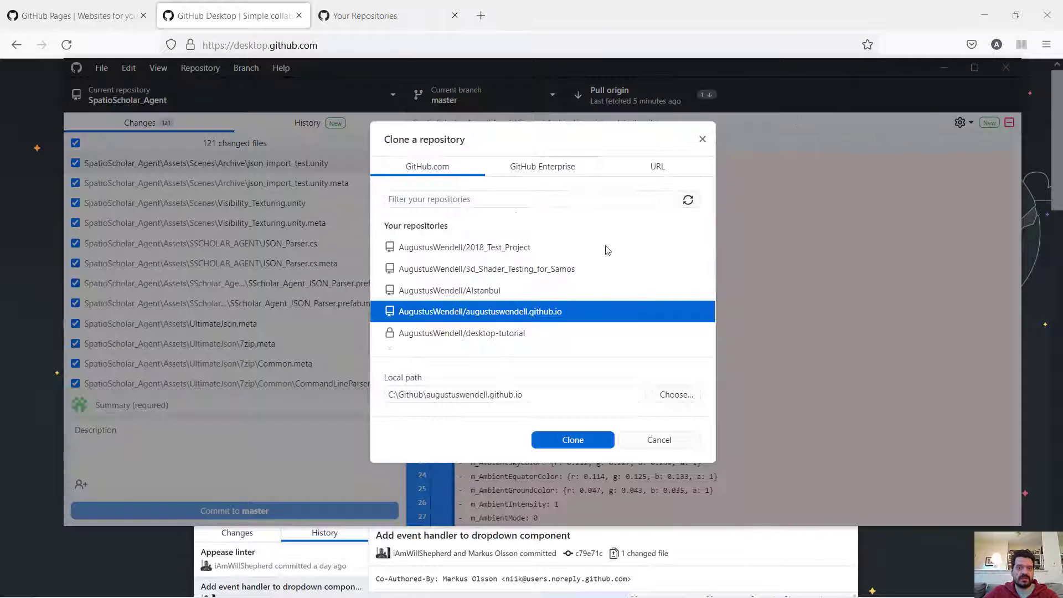
left_click(574, 440)
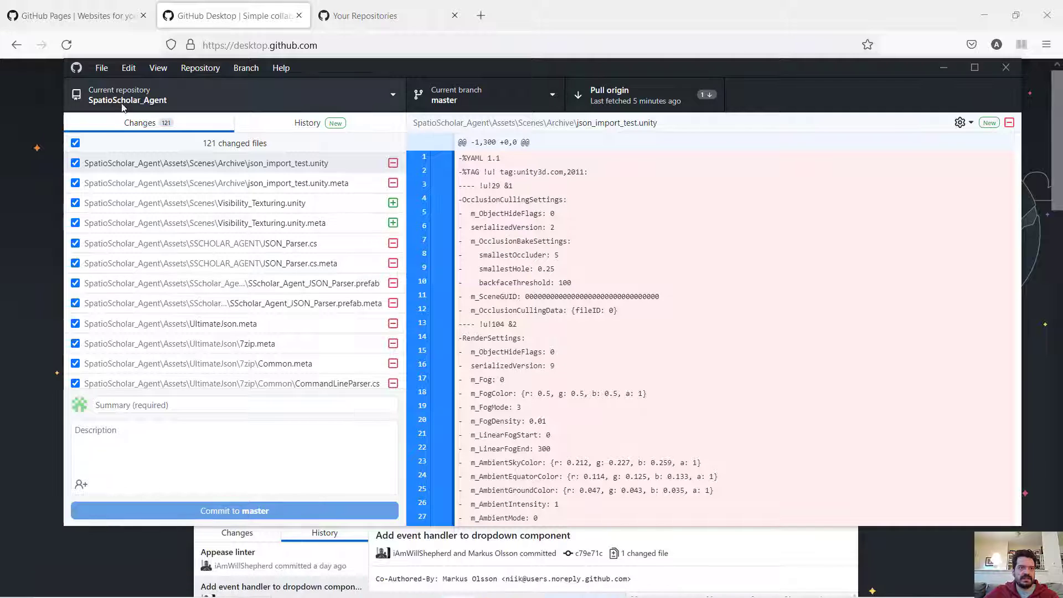
- Make the cloned .github.io repository the current repository in GitHub Desktop and move the window slightly down
left_click(123, 102)
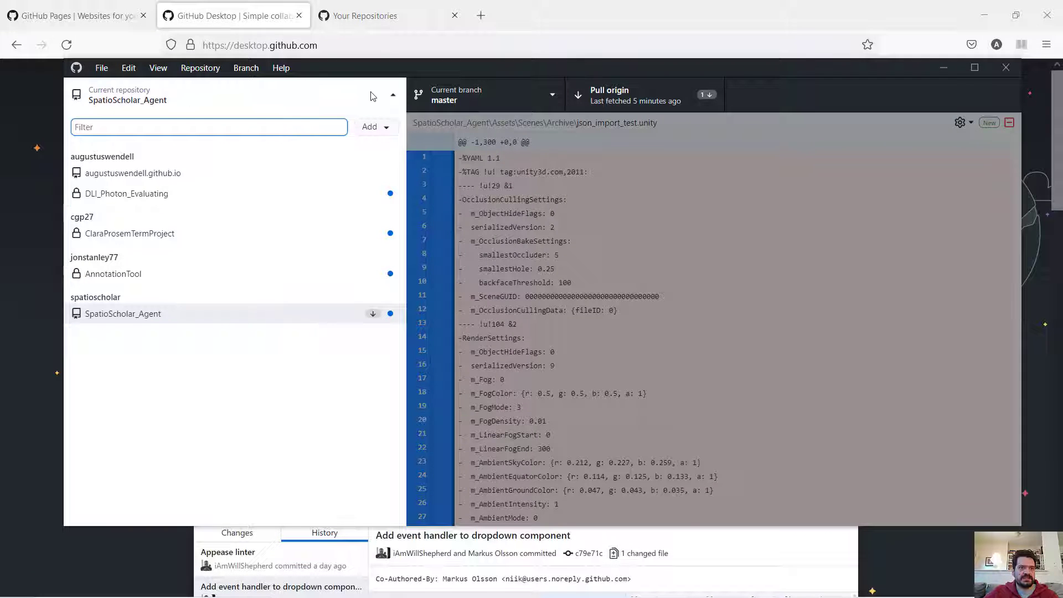
left_click(302, 96)
left_click(302, 96)
left_click(153, 101)
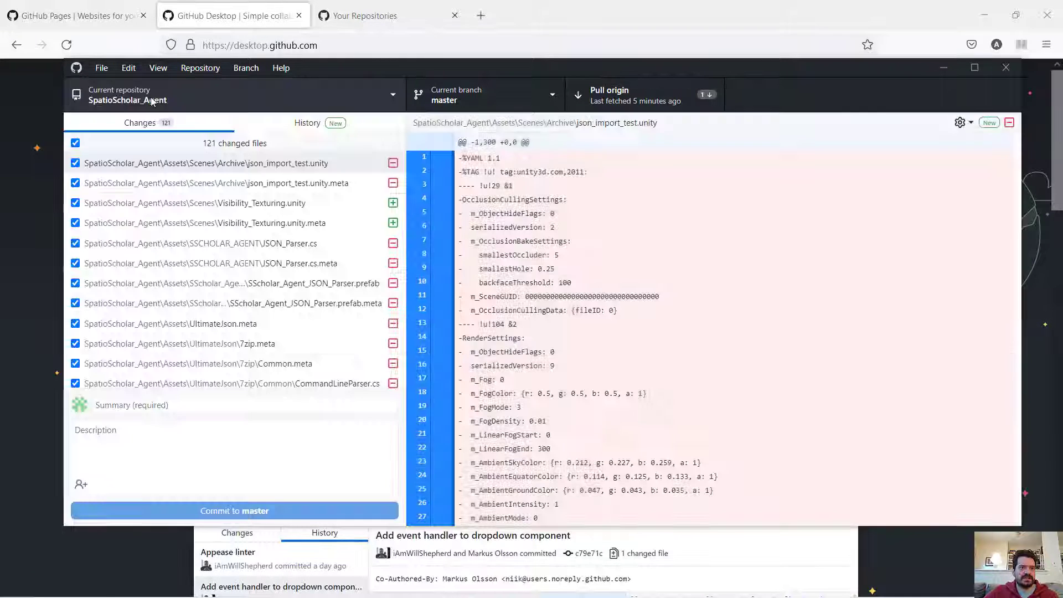
left_click(142, 94)
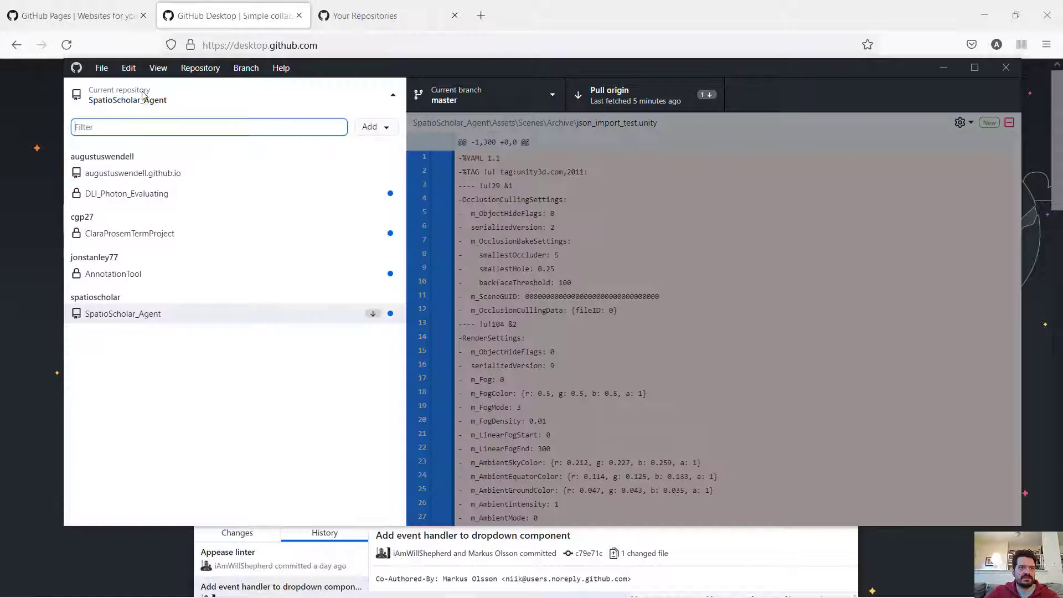
left_click(128, 173)
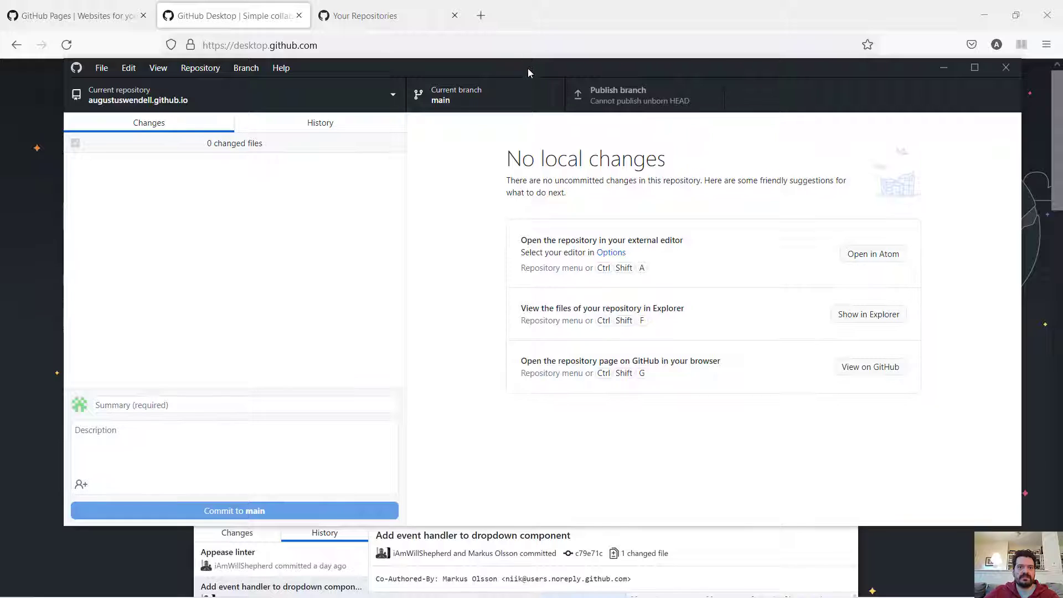
left_click_drag(527, 68, 525, 93)
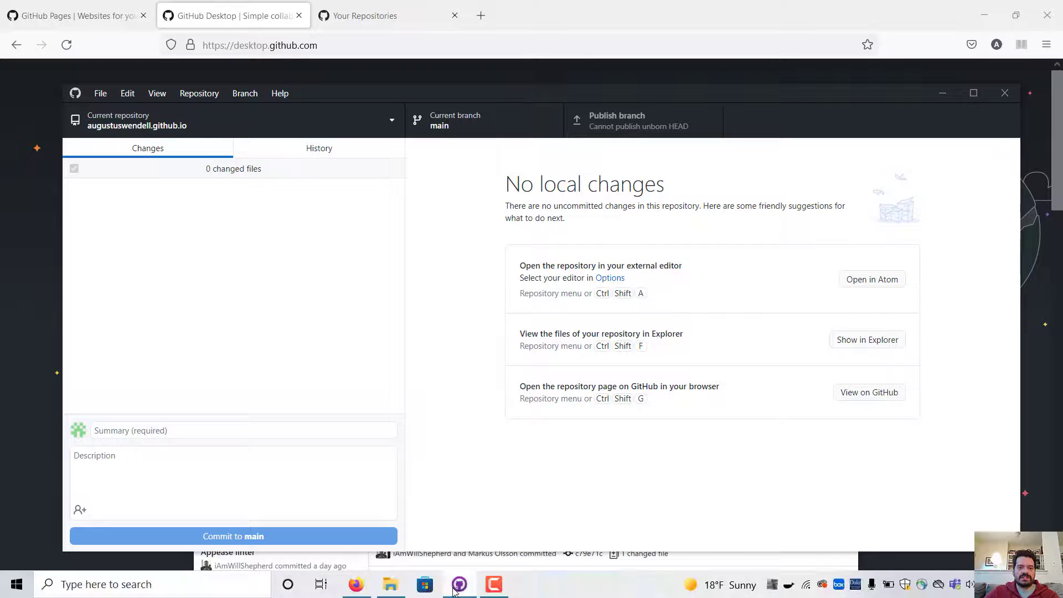
- Switch to File Explorer and open the cloned .github.io repository folder inside C:\Github to check its contents
left_click(394, 588)
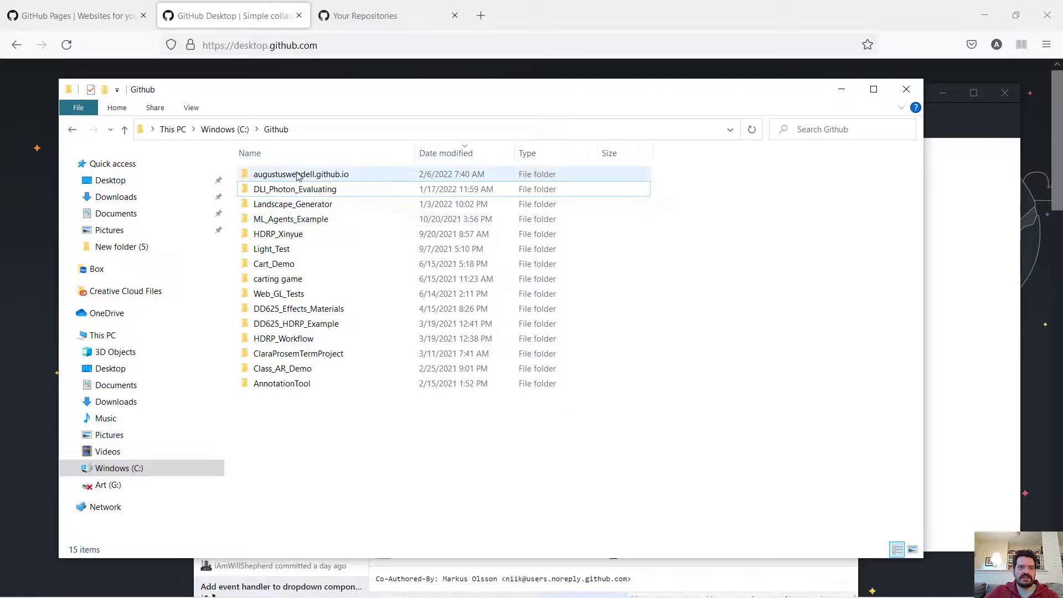
double_click(338, 176)
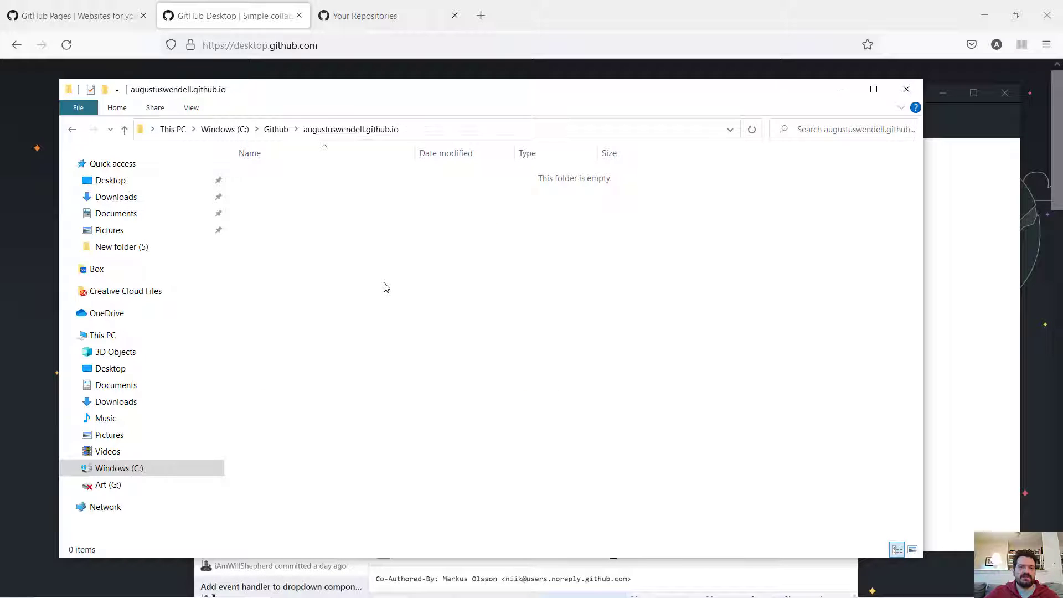
left_click_drag(423, 97, 448, 95)
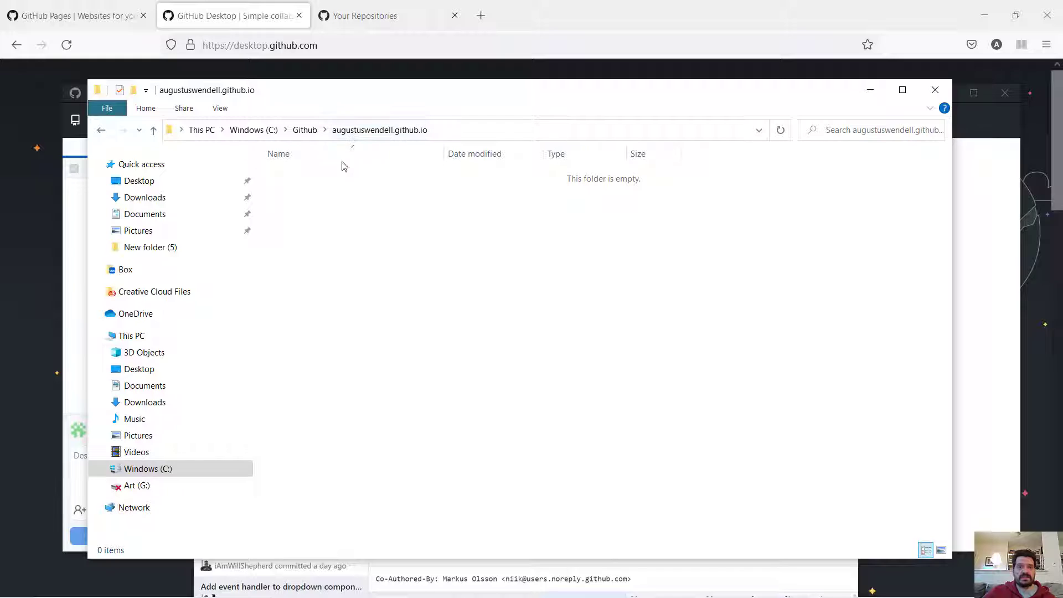
left_click_drag(387, 100, 406, 103)
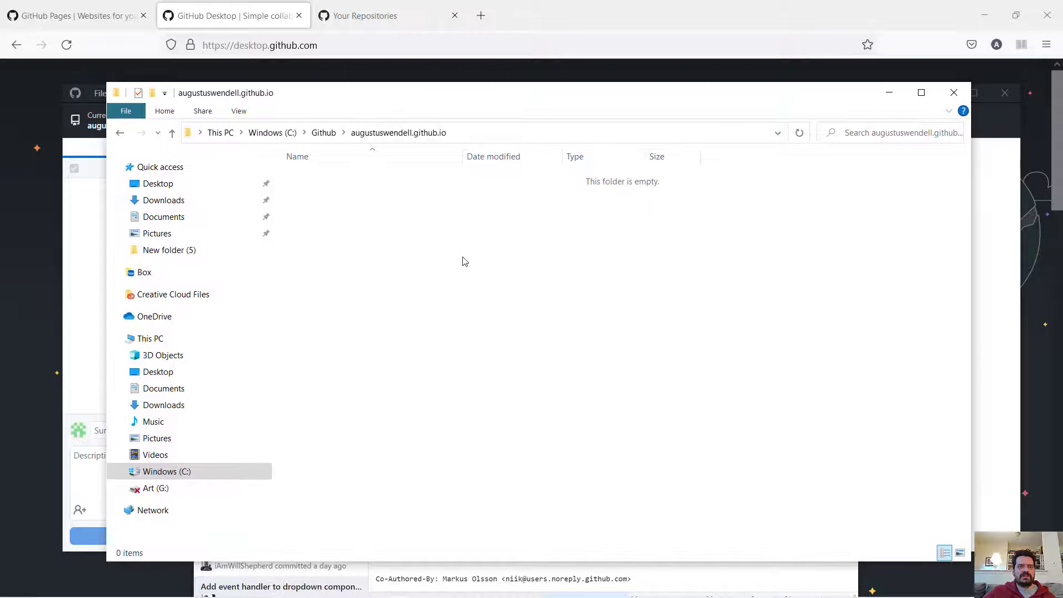
right_click(454, 257)
mouse_move(504, 287)
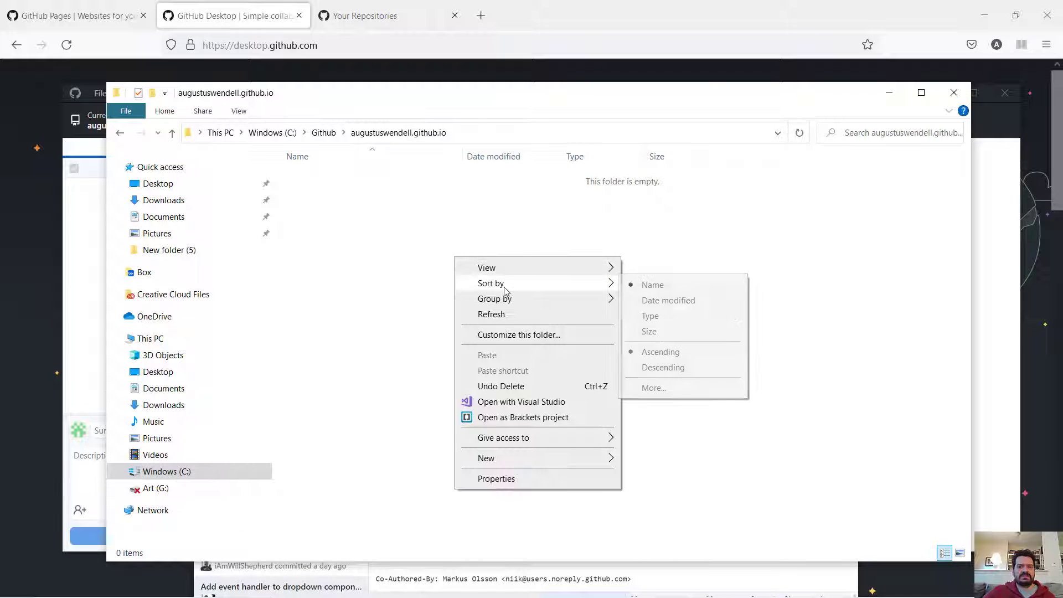
left_click(403, 266)
- Select the ViewCapture JPG image in the Pictures folder and turn on the preview pane to see it
left_click(169, 237)
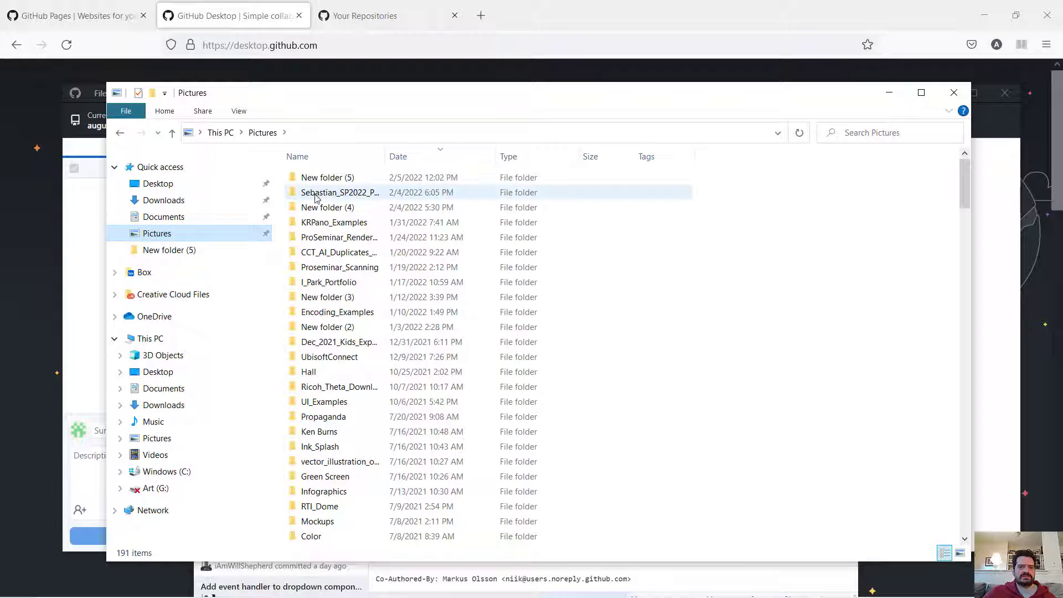
scroll(360, 410, "down", 9)
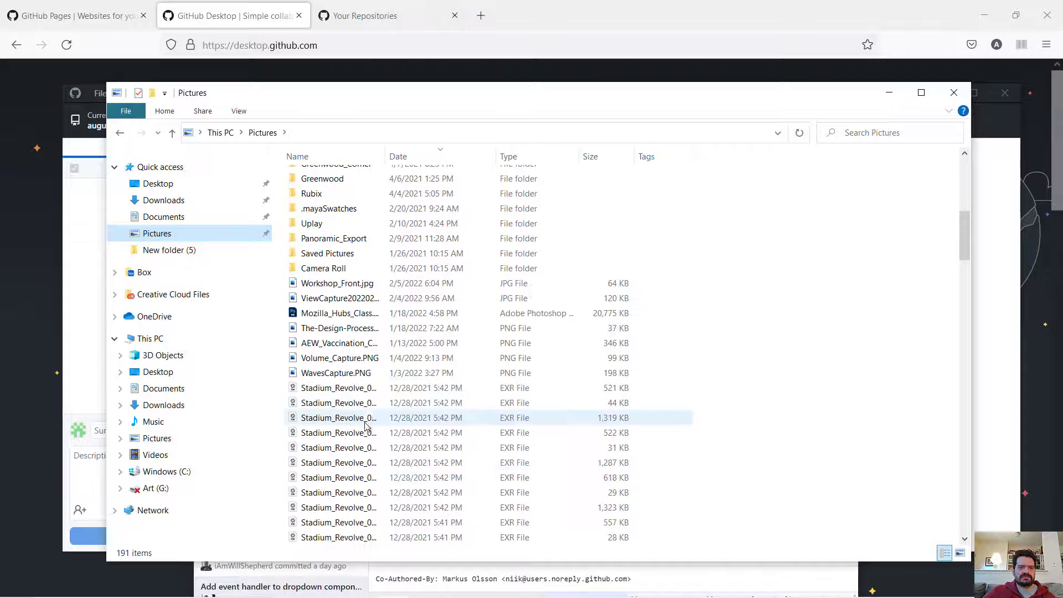
left_click(354, 299)
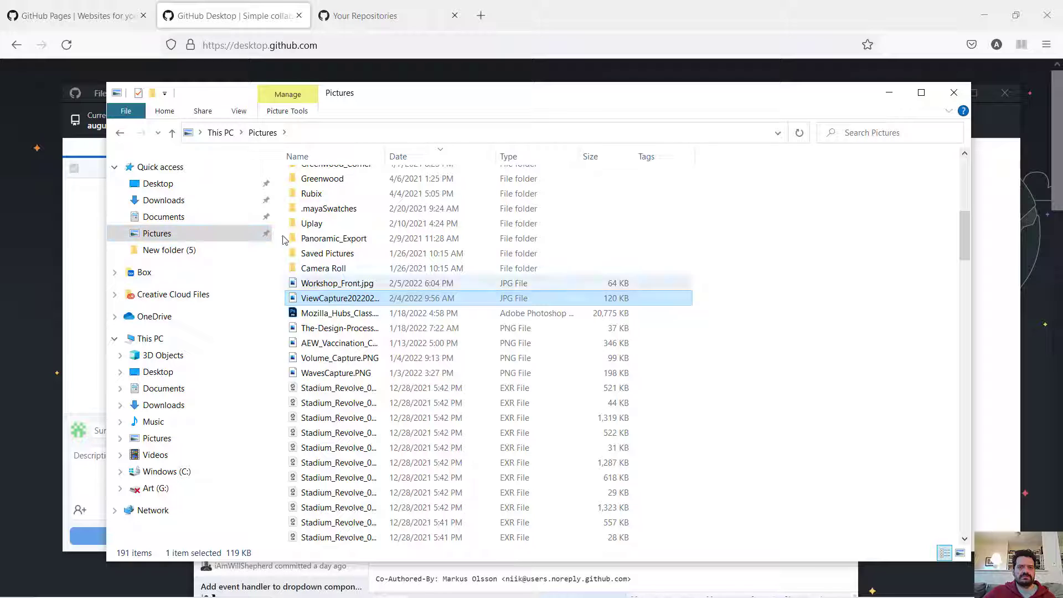
left_click(233, 115)
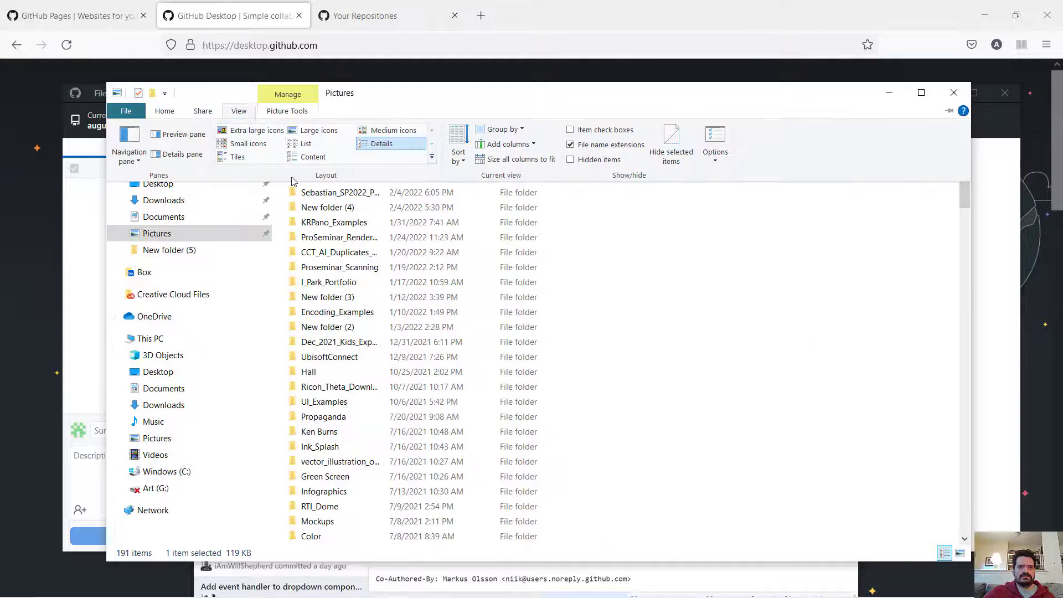
left_click(178, 134)
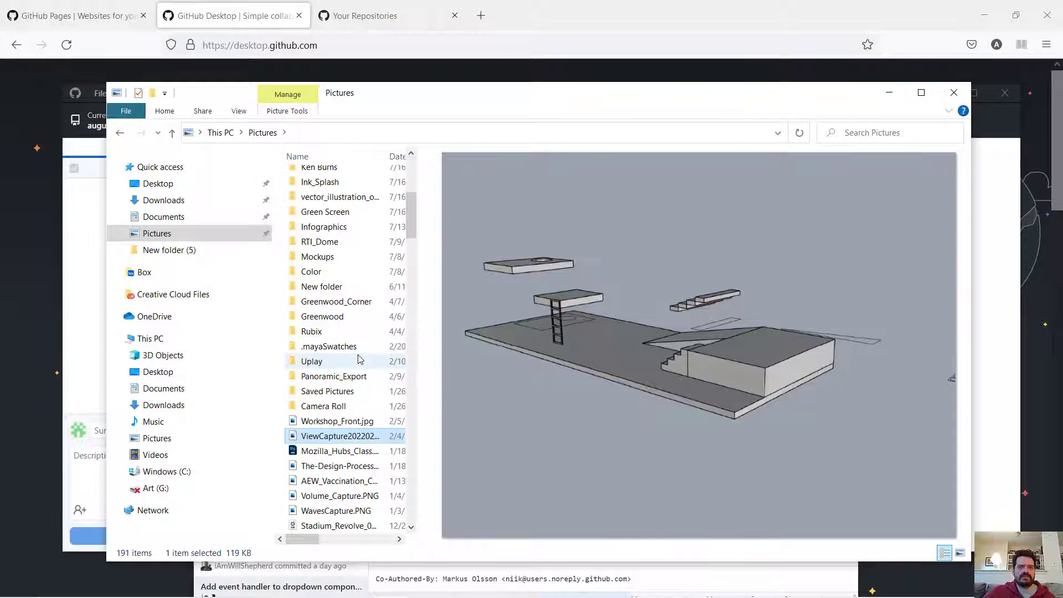
scroll(360, 337, "down", 6)
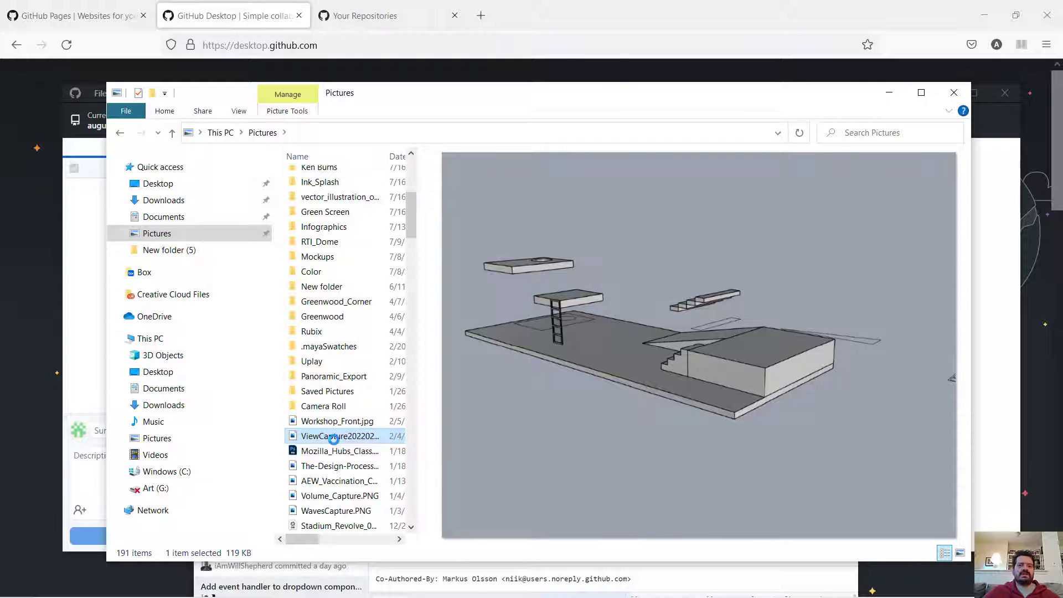
- Rename the selected ViewCapture image as Demo_3D_Pic.jpg
right_click(333, 439)
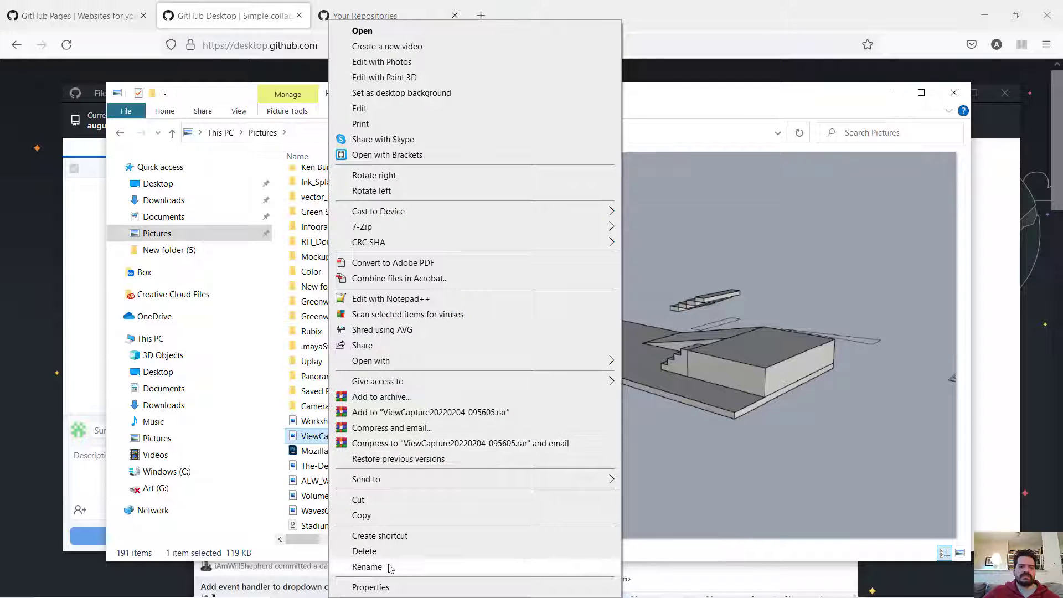
left_click(368, 567)
type("Dem")
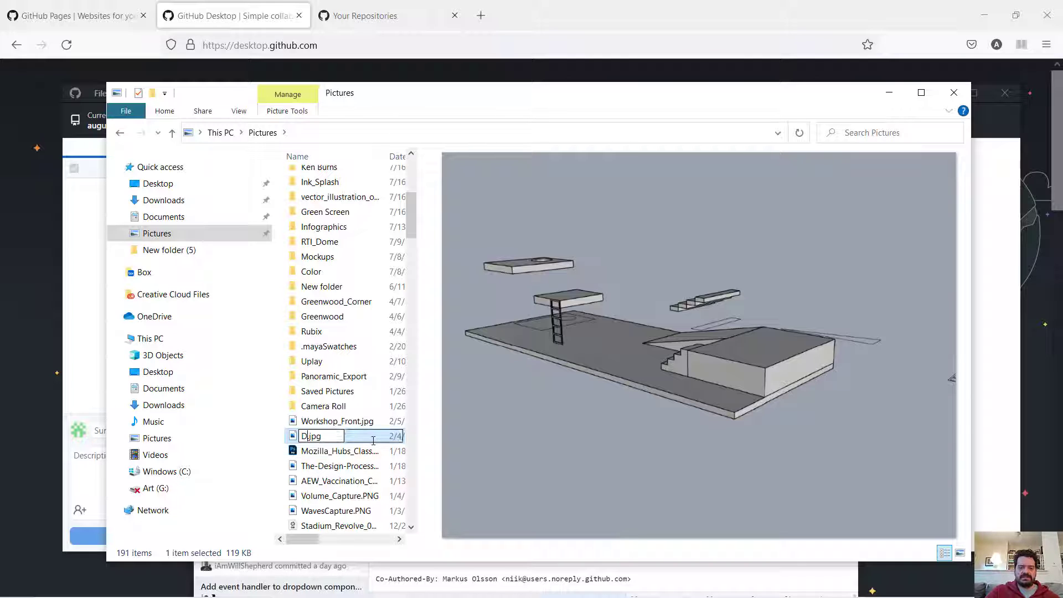
type("o_3D_P")
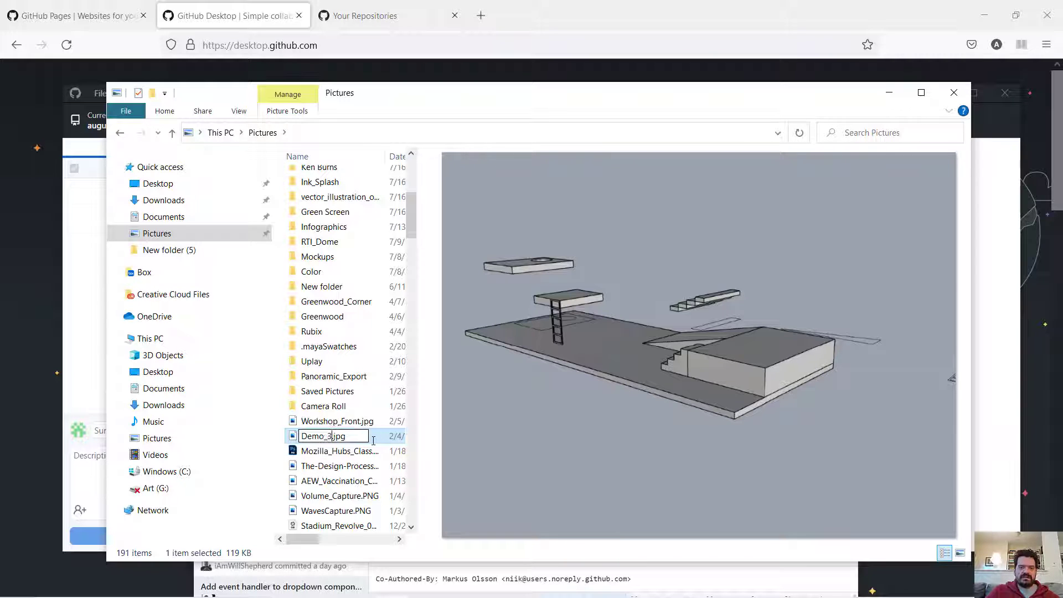
type("ic")
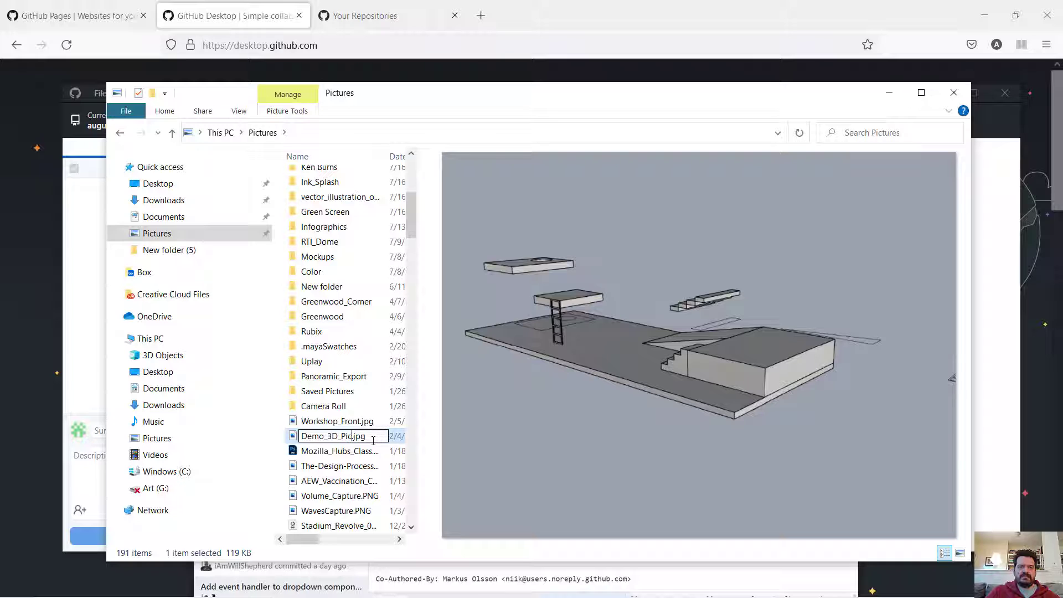
key("Return")
- Copy Demo_3D_Pic.jpg from Pictures into the cloned .github.io repository folder in C:\Github
right_click(374, 443)
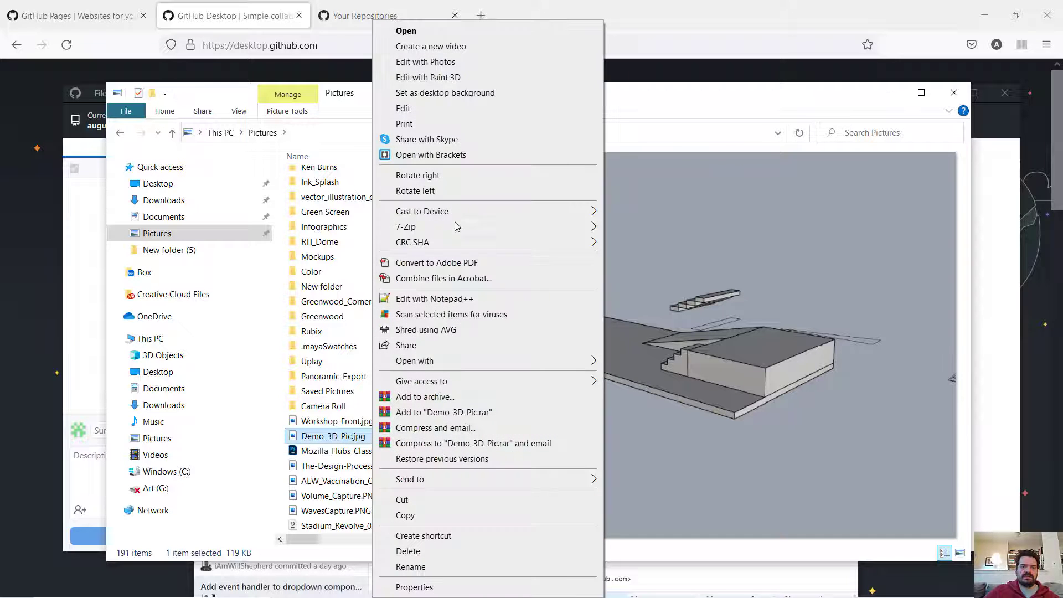
left_click(439, 524)
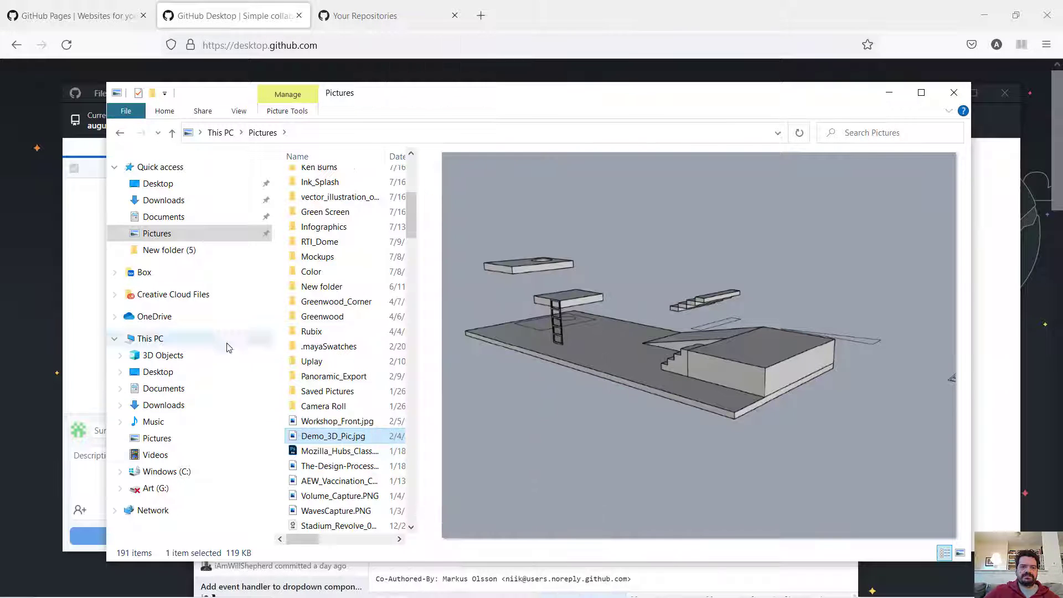
left_click(182, 472)
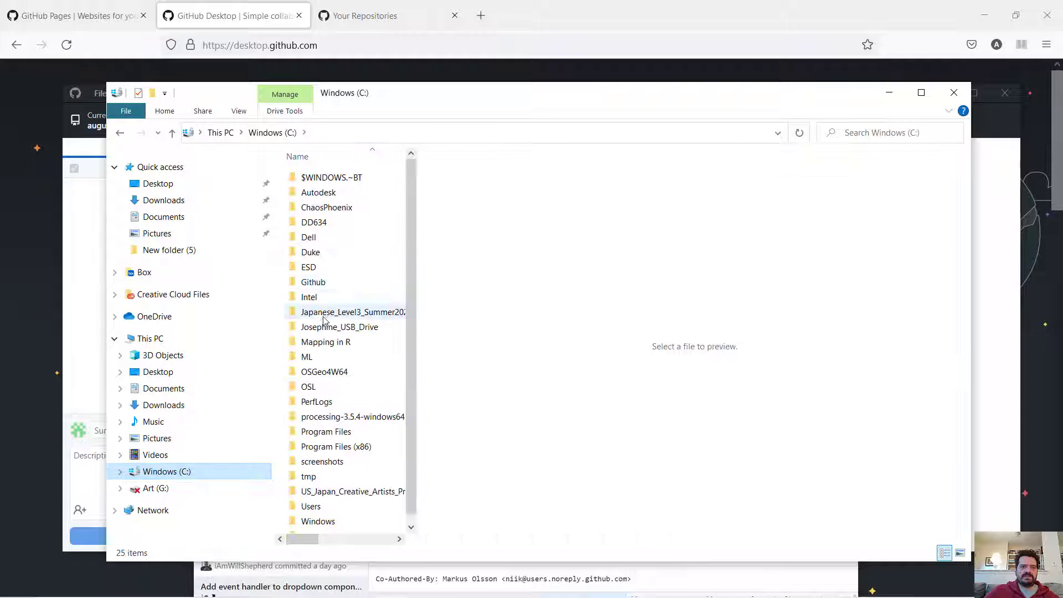
double_click(311, 281)
double_click(339, 181)
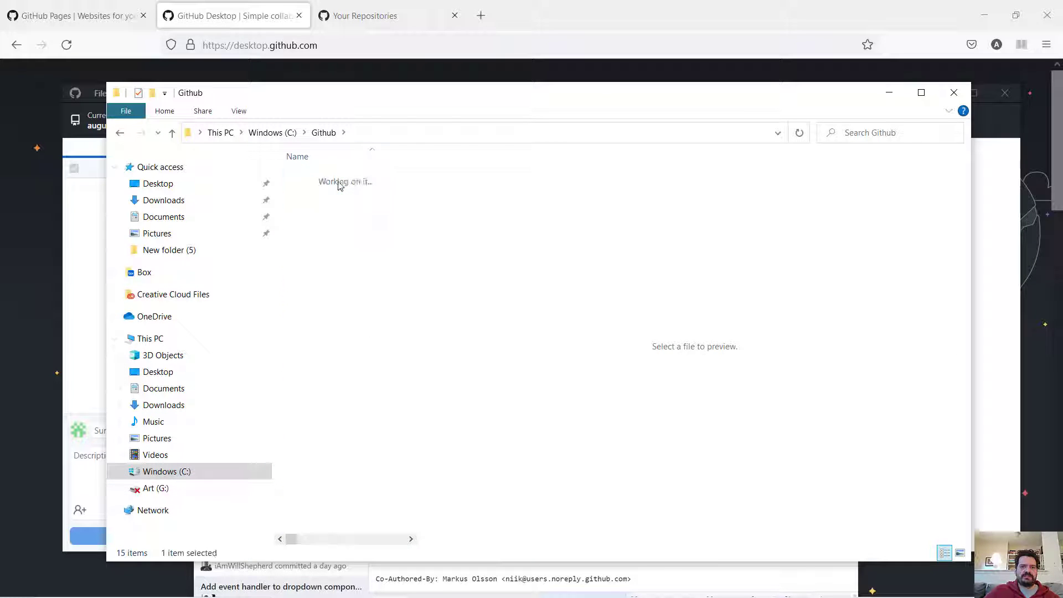
right_click(356, 240)
left_click(386, 335)
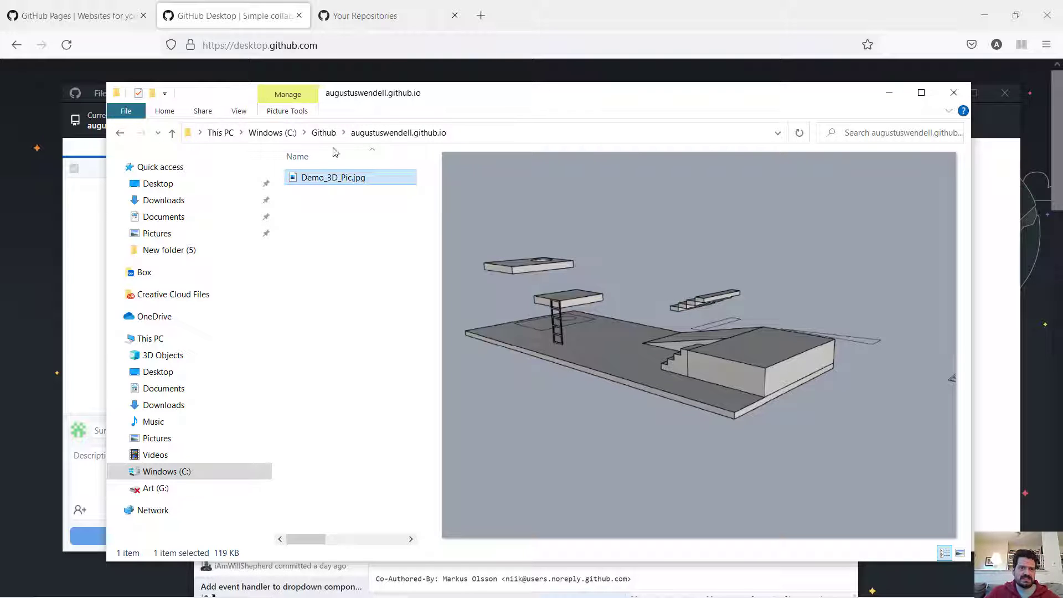
- Switch to GitHub Desktop, commit the added Demo_3D_Pic.jpg to main and publish the branch to GitHub
left_click_drag(400, 102, 557, 109)
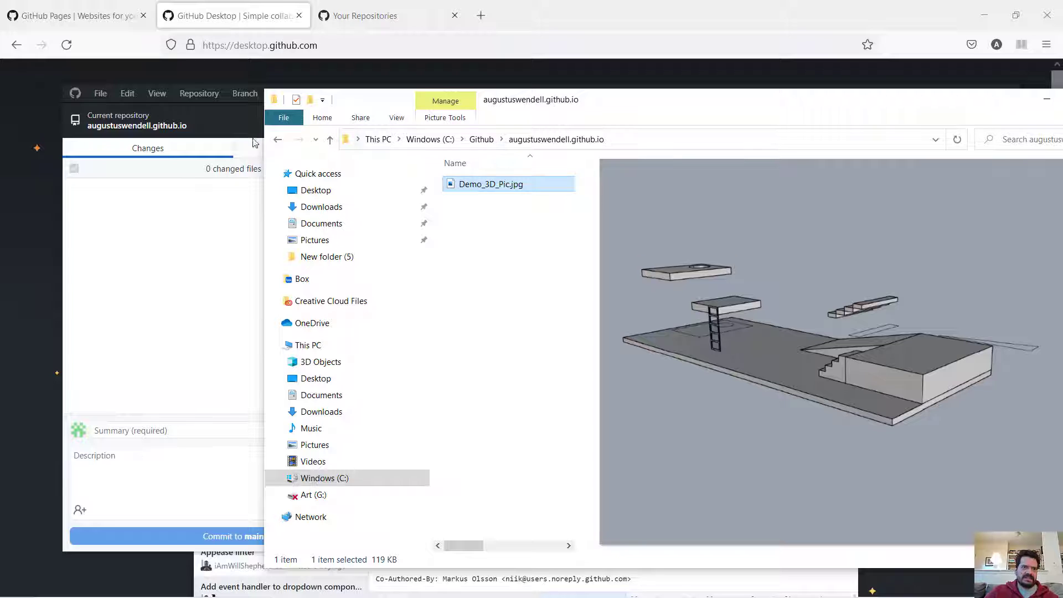
left_click(216, 219)
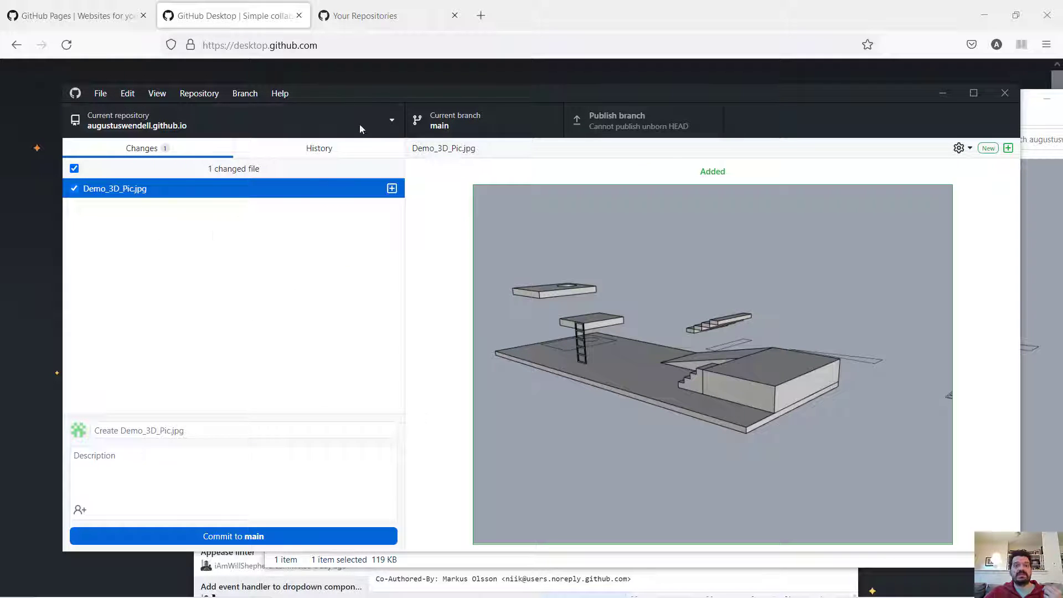
left_click(984, 15)
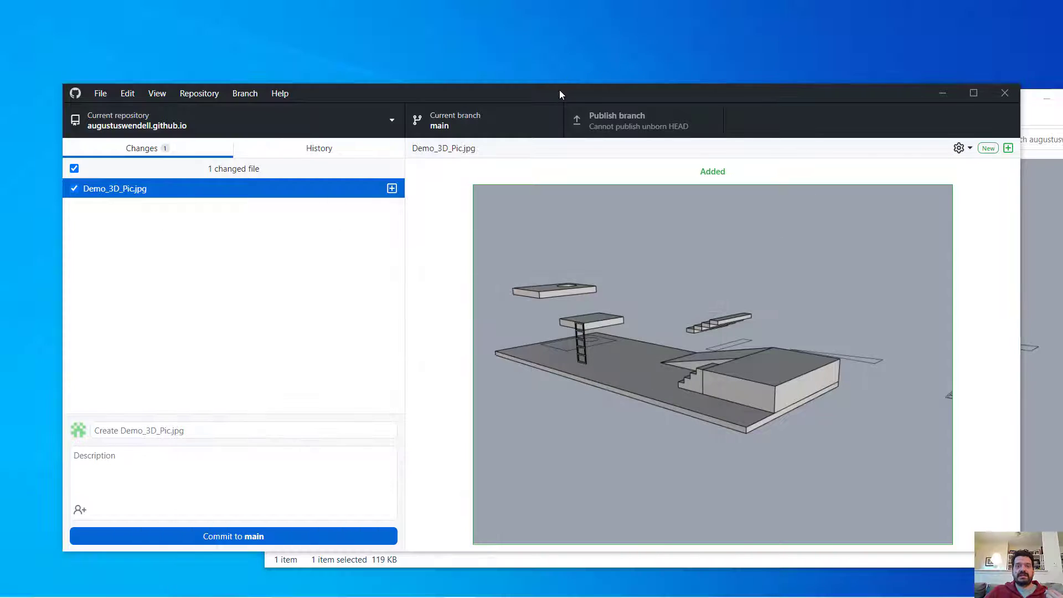
left_click_drag(559, 89, 545, 55)
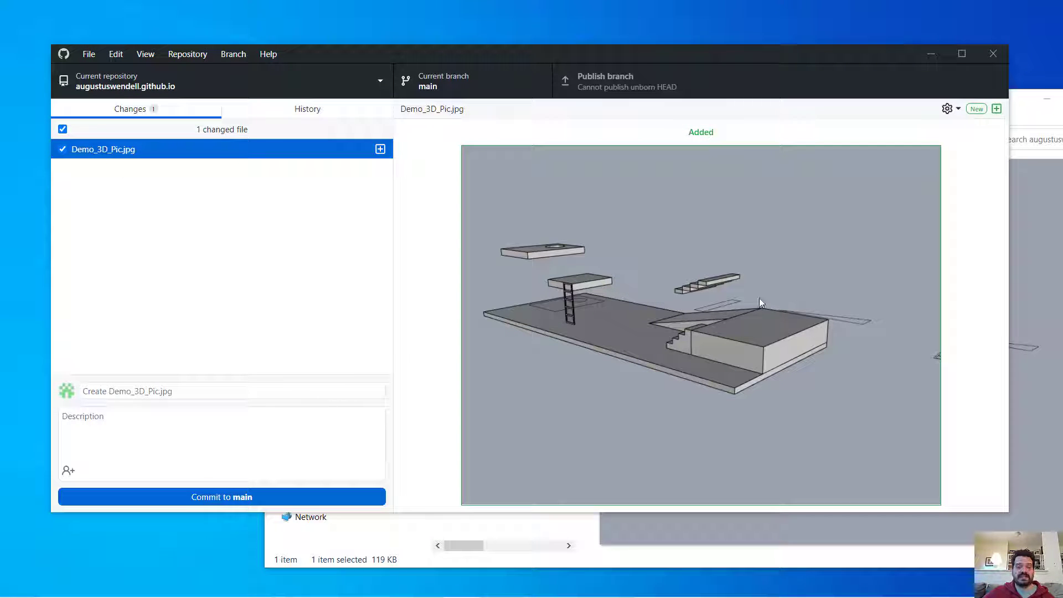
left_click(256, 497)
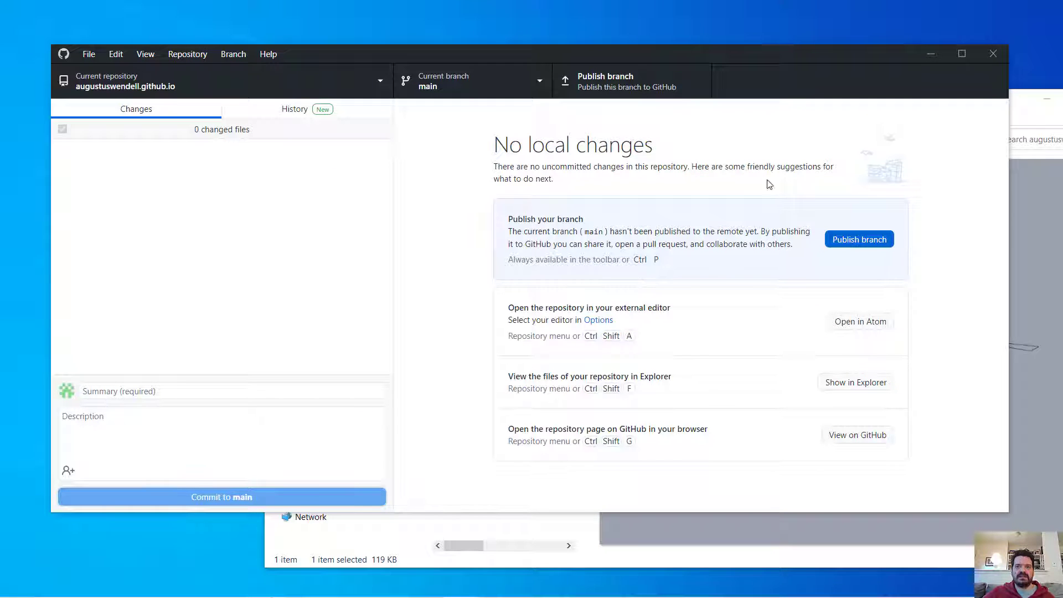
left_click(604, 87)
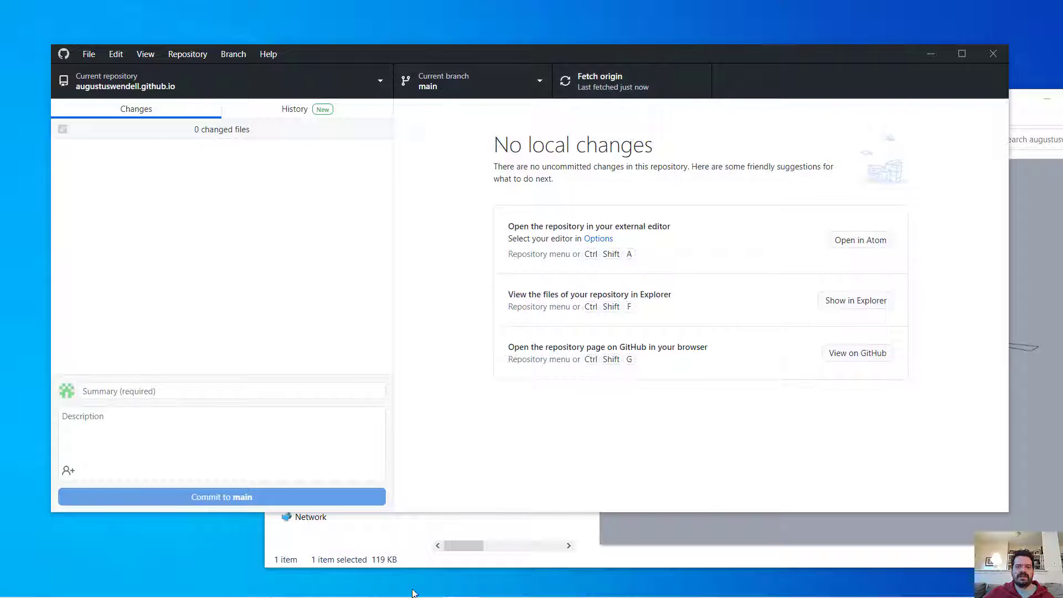
- Switch to Firefox and open the .github.io repository's page on GitHub to check for the published image
left_click(357, 588)
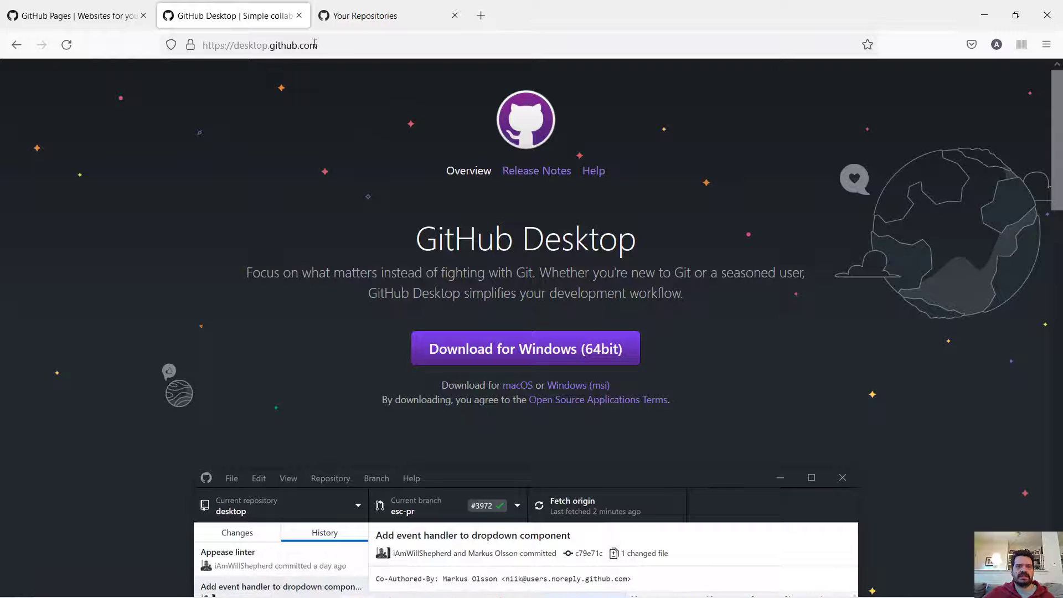
left_click(90, 18)
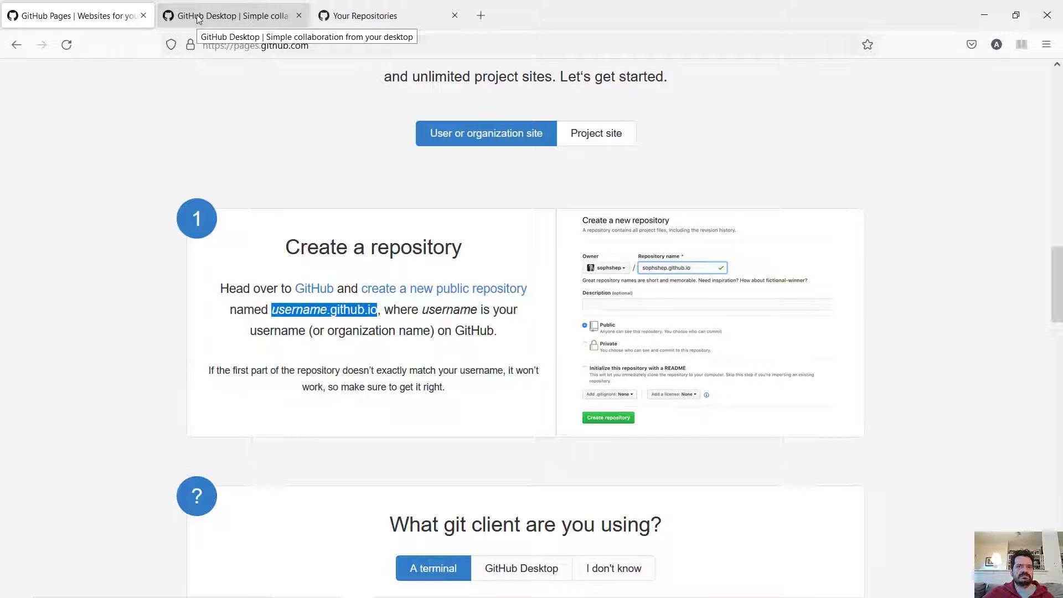
left_click(382, 17)
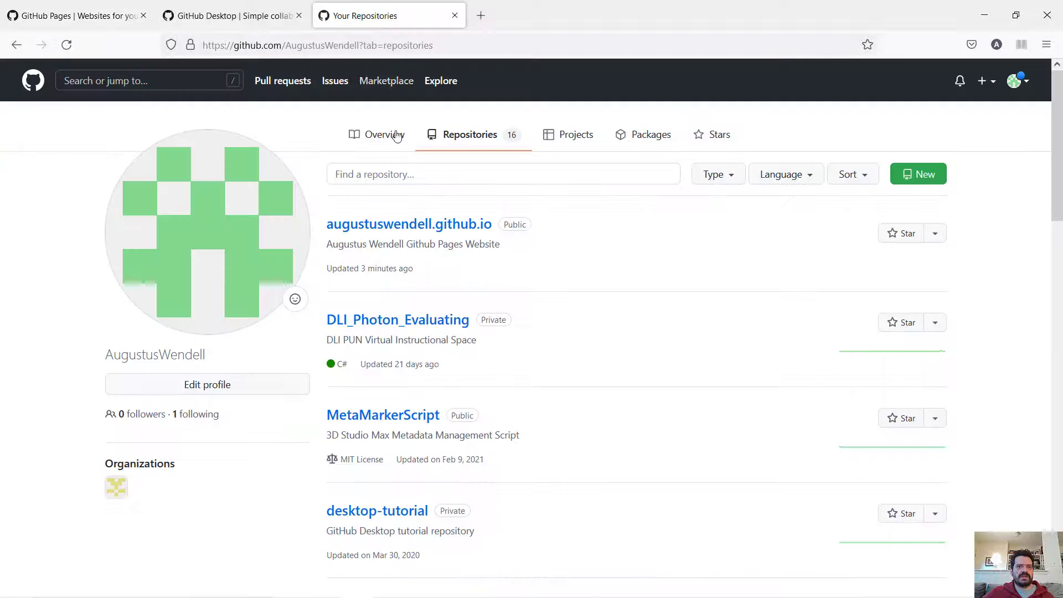
left_click(410, 225)
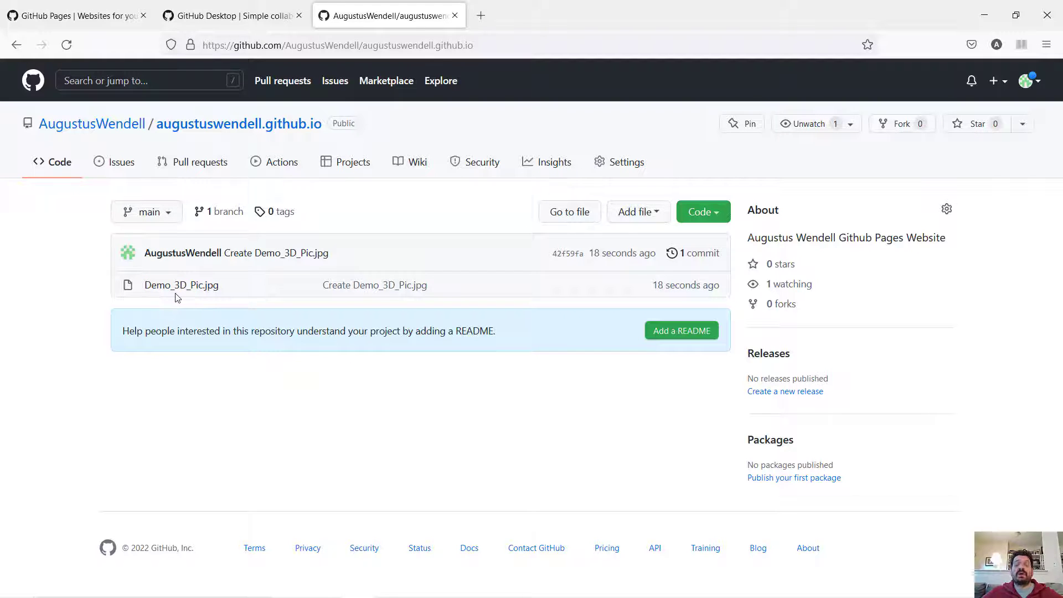
- Enter the user site's .github.io/ address in a new browser tab without loading it
left_click(480, 17)
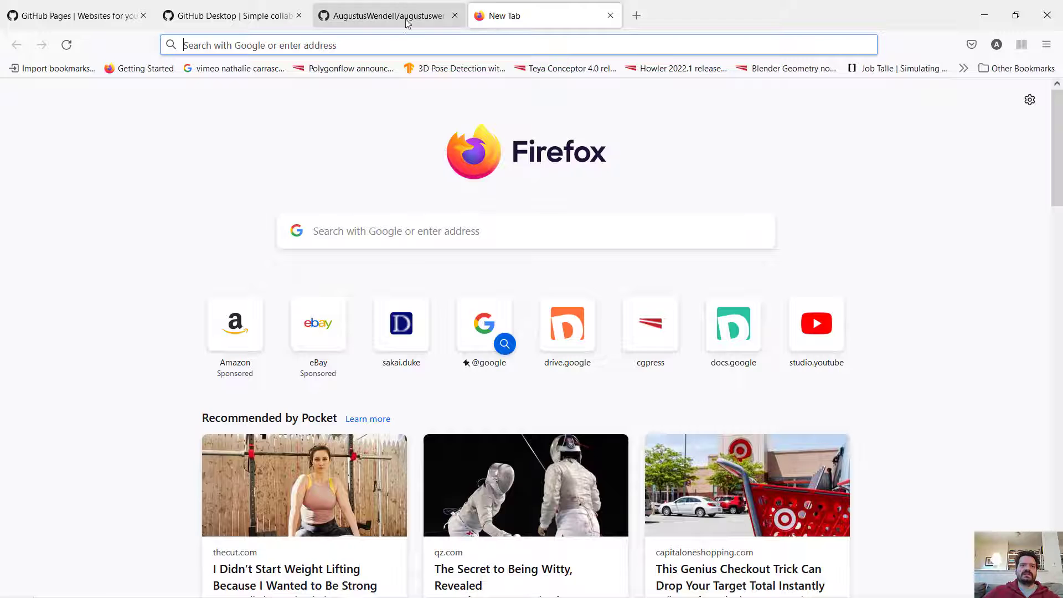
type("augustus")
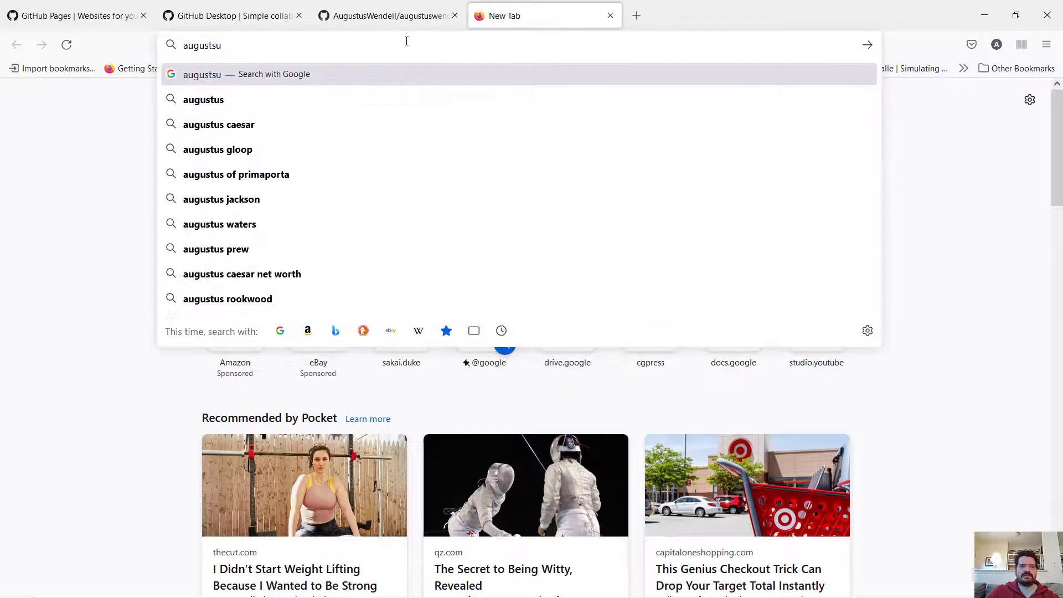
type("wendell.")
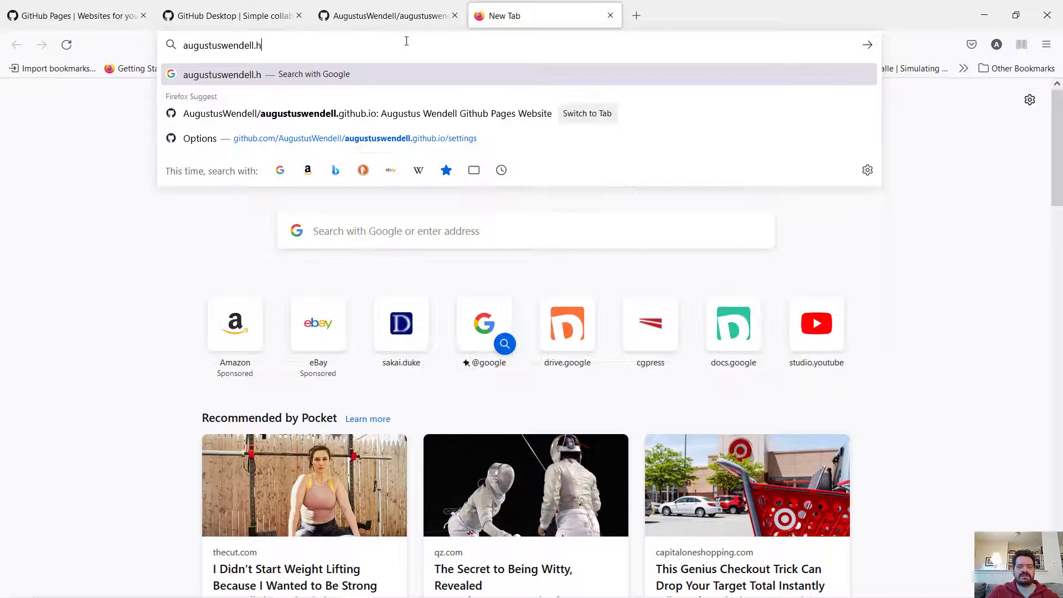
type("gii")
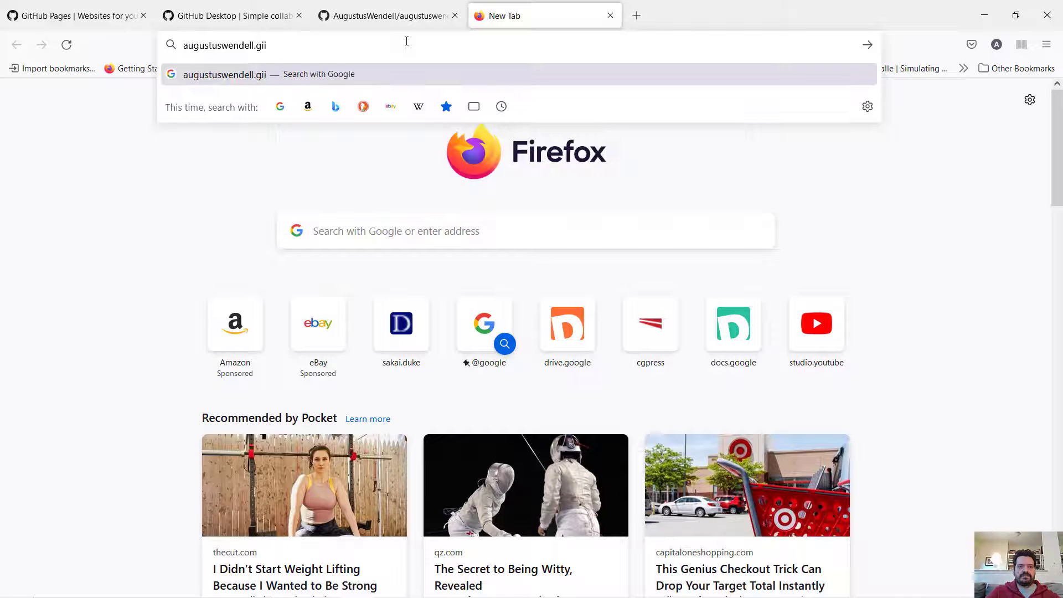
key("BackSpace")
type("thub")
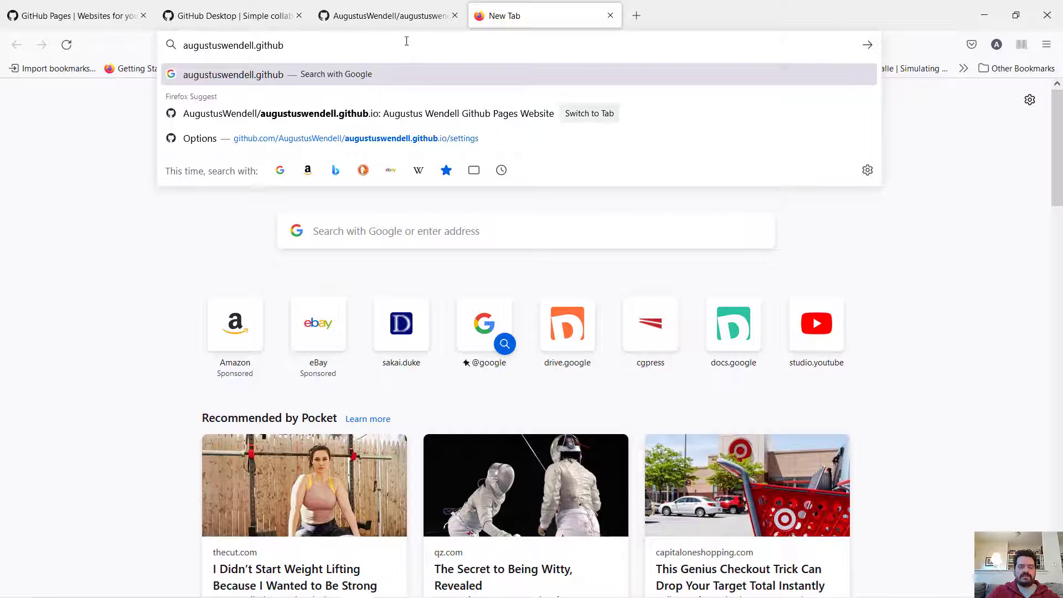
type(".io/")
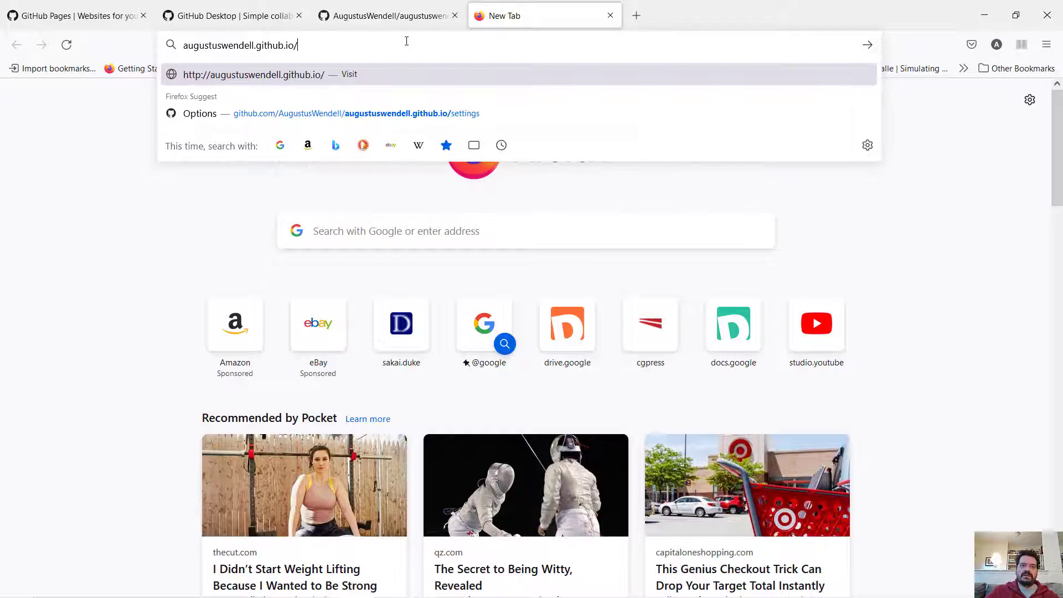
- Check the image's file name on the repository page and append Demo_3D_Pic.jpg to the site address
type("3D_")
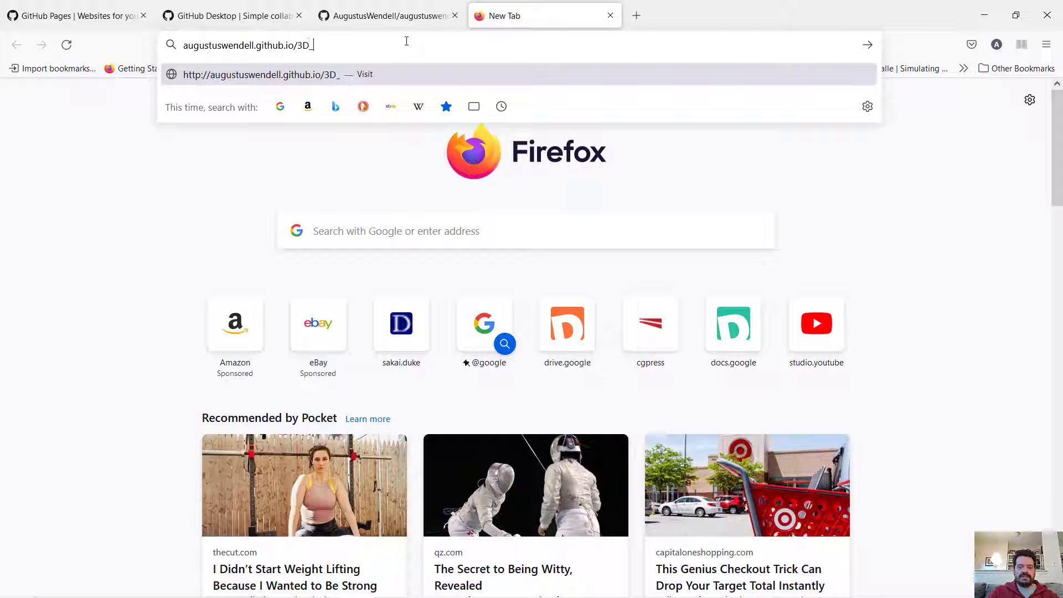
left_click(387, 15)
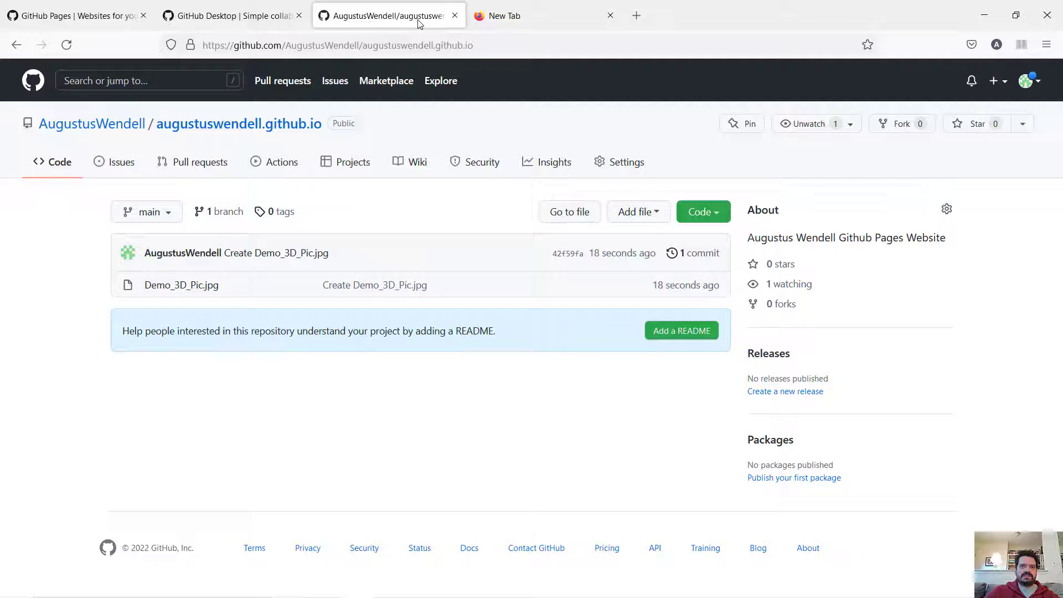
left_click(504, 17)
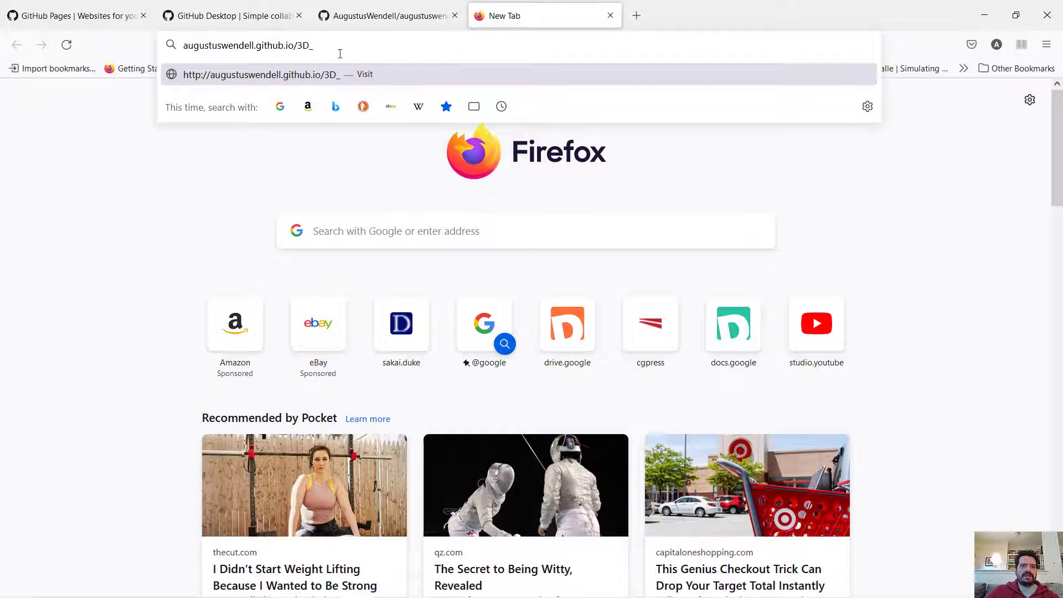
key("BackSpace")
key("BackSpace")
key("BackSpace")
type("Demo")
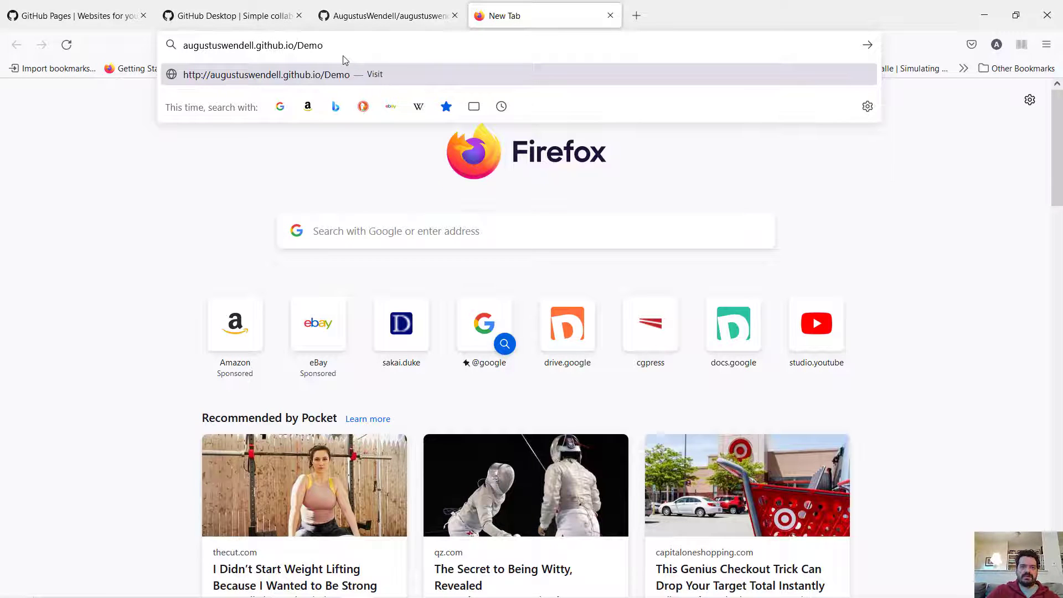
type("_3D_")
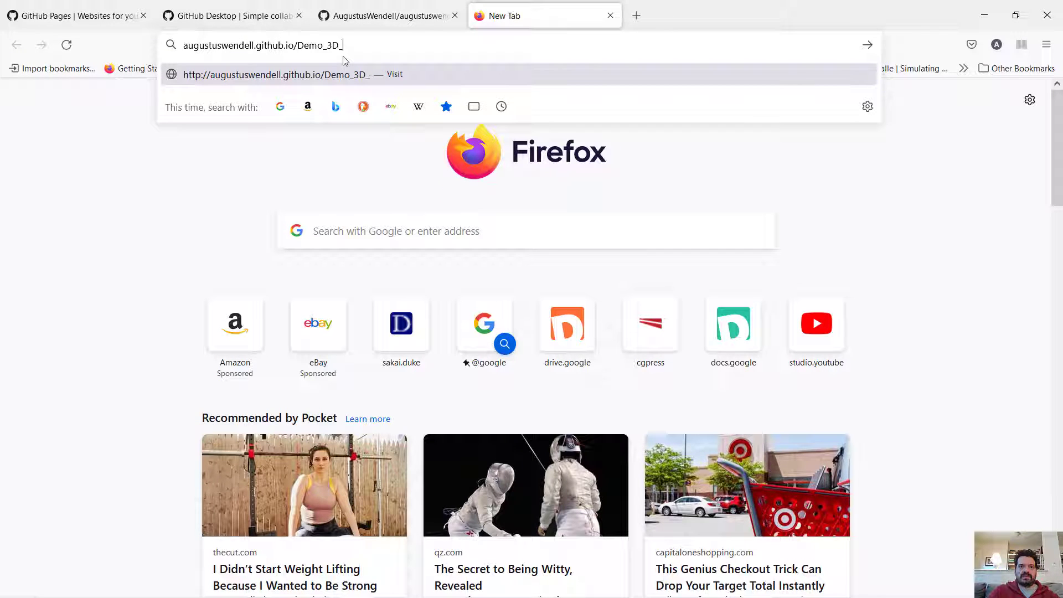
type("Pic.jog")
key("Left")
key("BackSpace")
type("p")
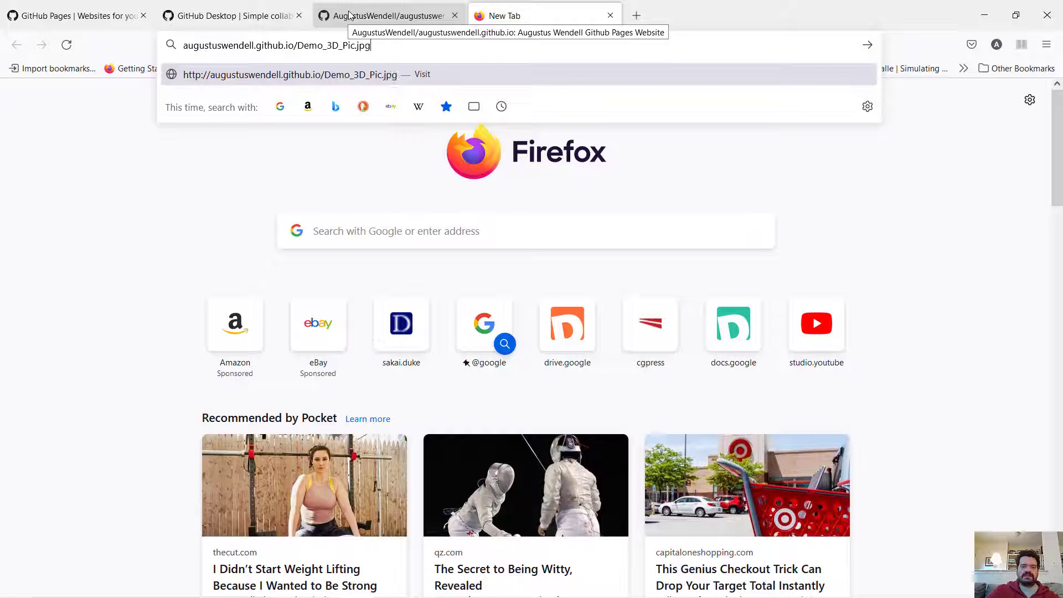
- Compare the entered address with the repository page once more and load the published image Demo_3D_Pic.jpg
left_click(390, 12)
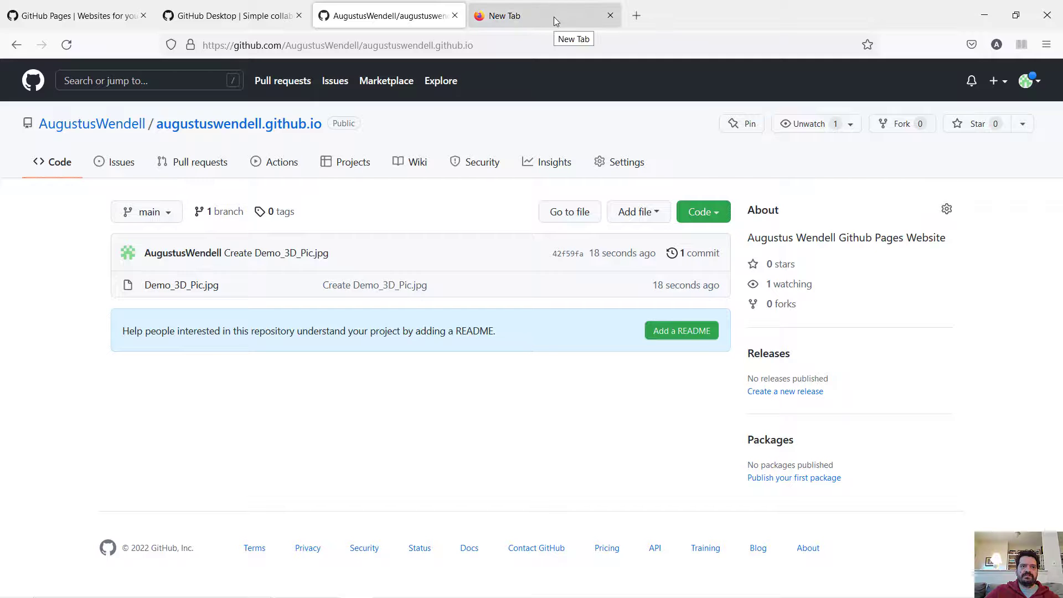
left_click(555, 22)
key("Return")
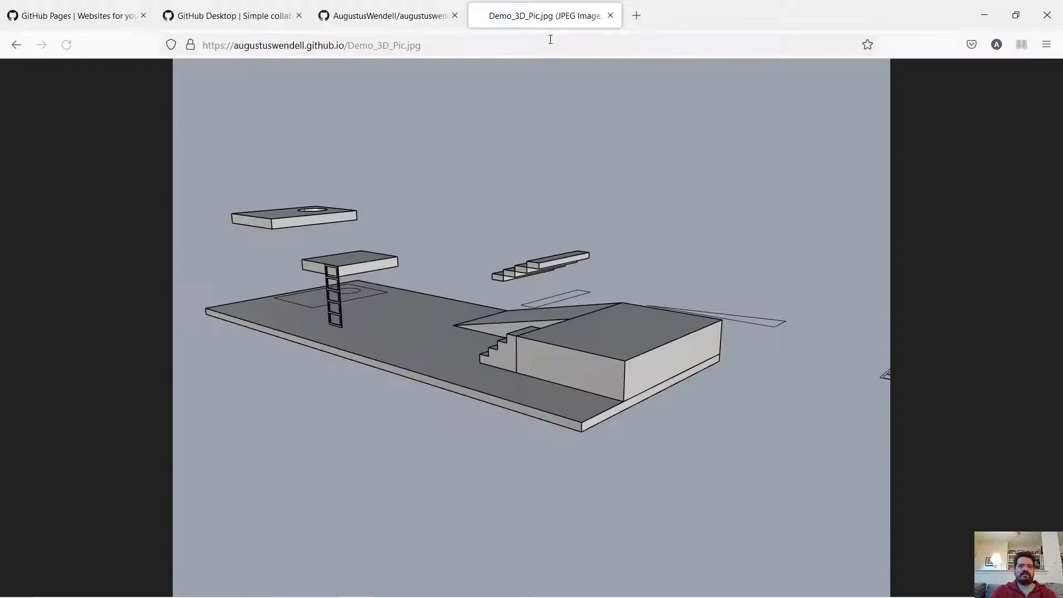